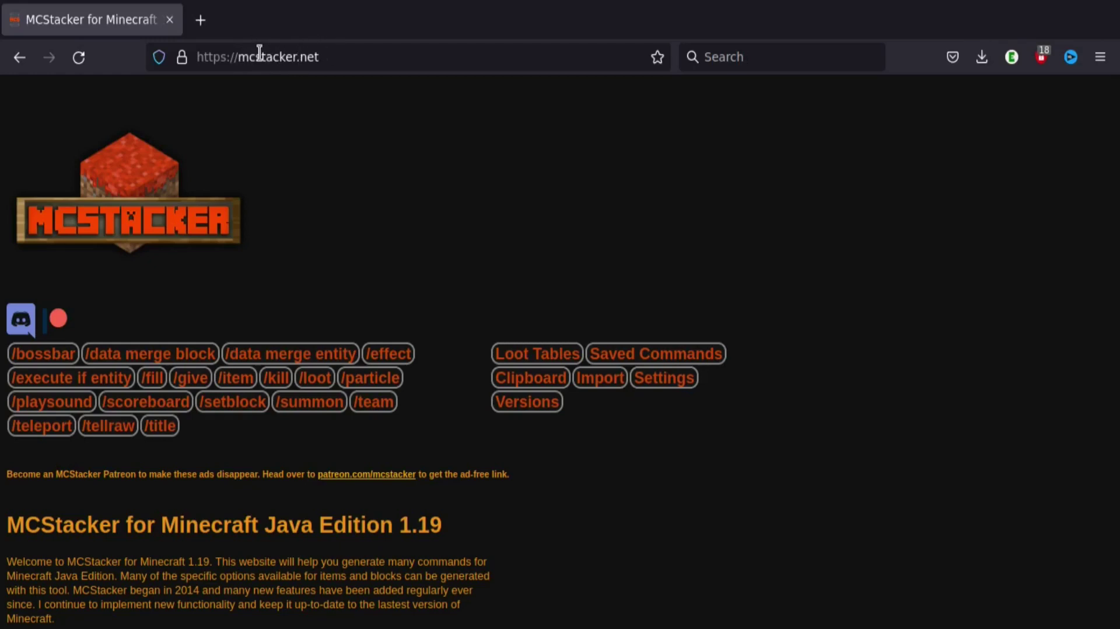
# - Open the /give generator, collapse Target Selectors, and focus the Item Filter box
pyautogui.scroll(-3, 432, 213)
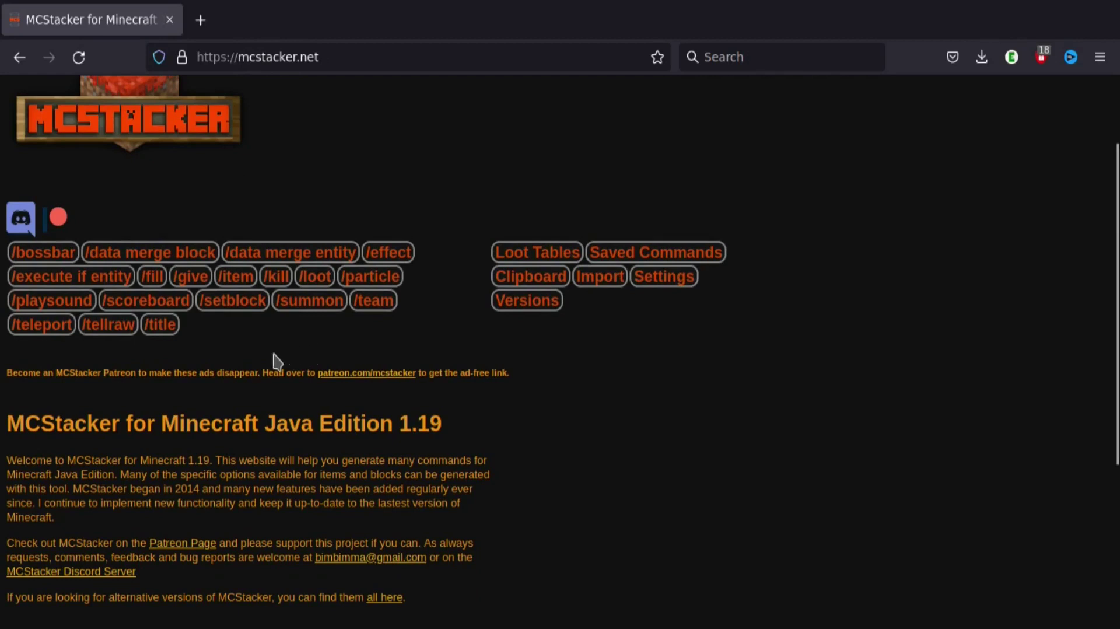
pyautogui.click(197, 284)
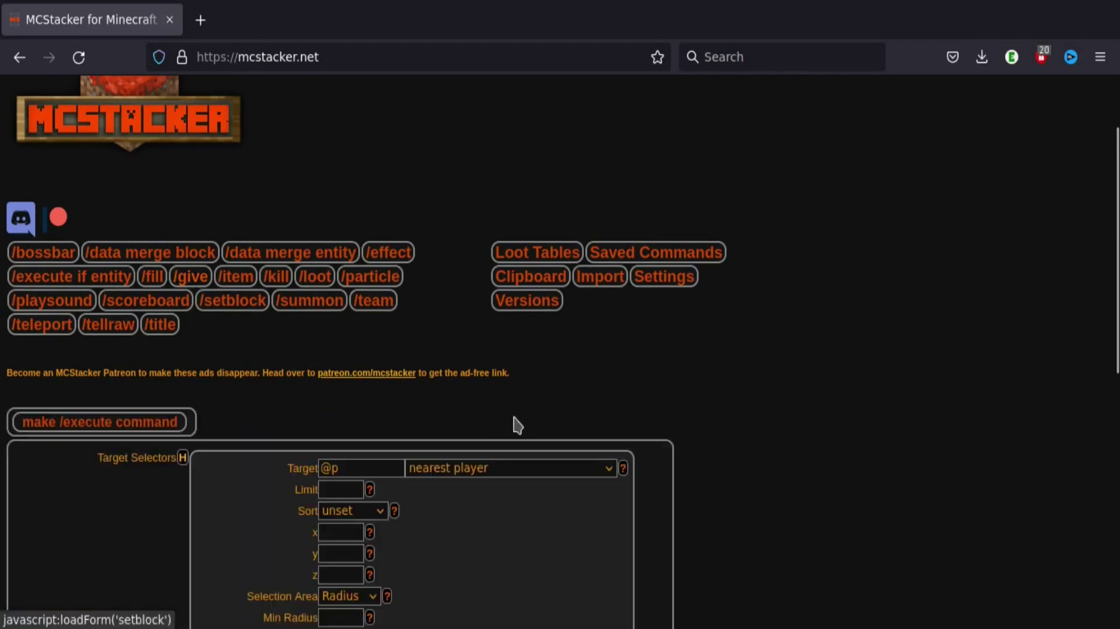
pyautogui.scroll(-8, 690, 377)
pyautogui.scroll(-5, 688, 376)
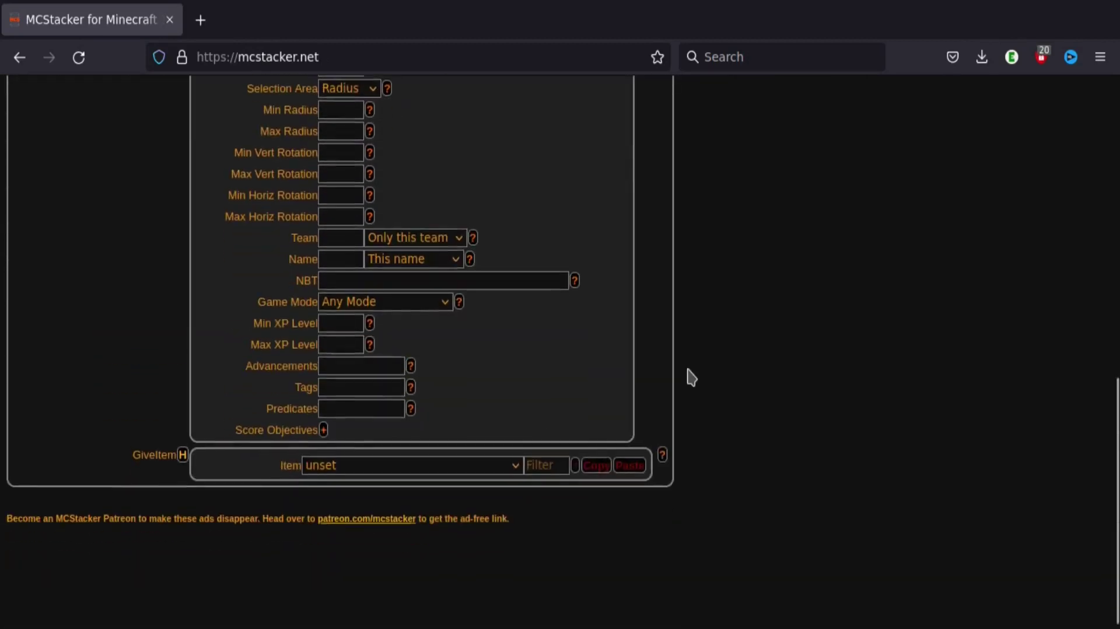
pyautogui.scroll(8, 687, 374)
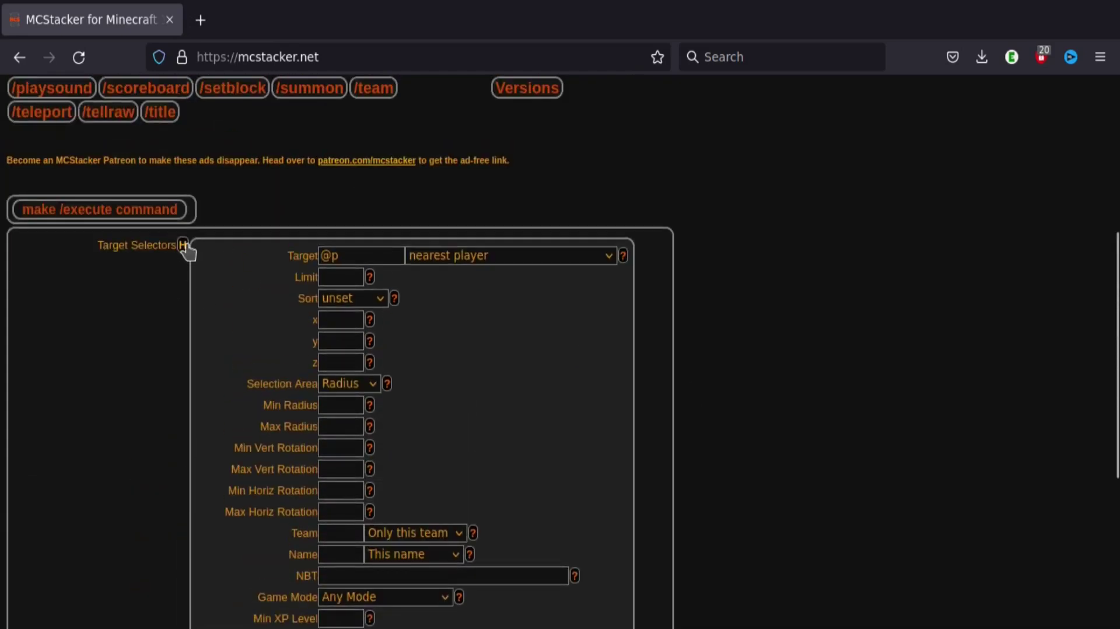
pyautogui.click(182, 245)
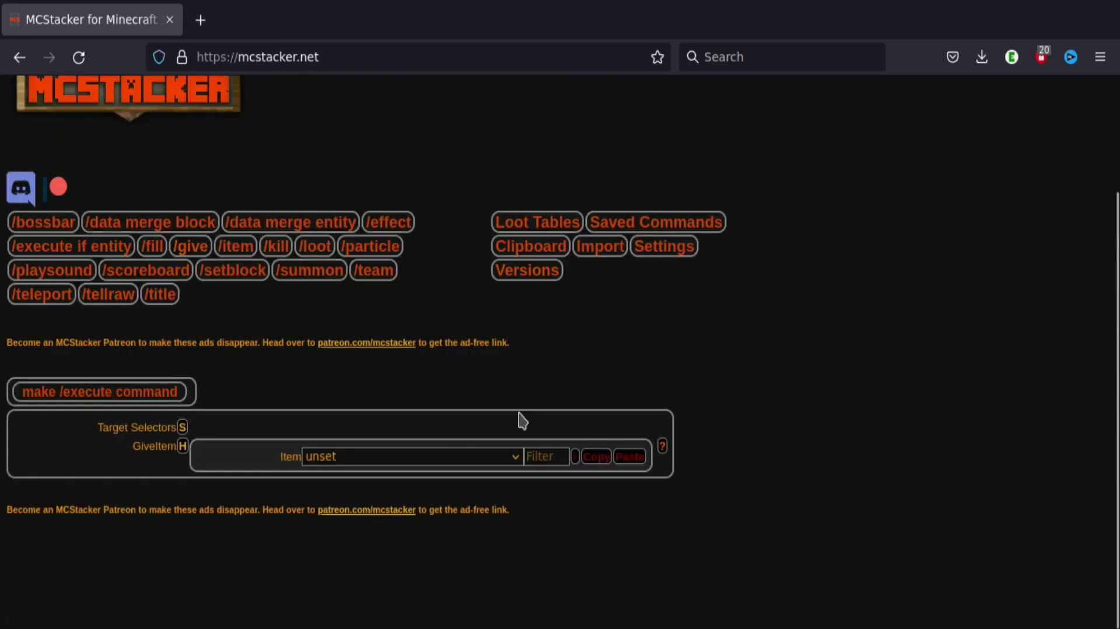
pyautogui.click(544, 461)
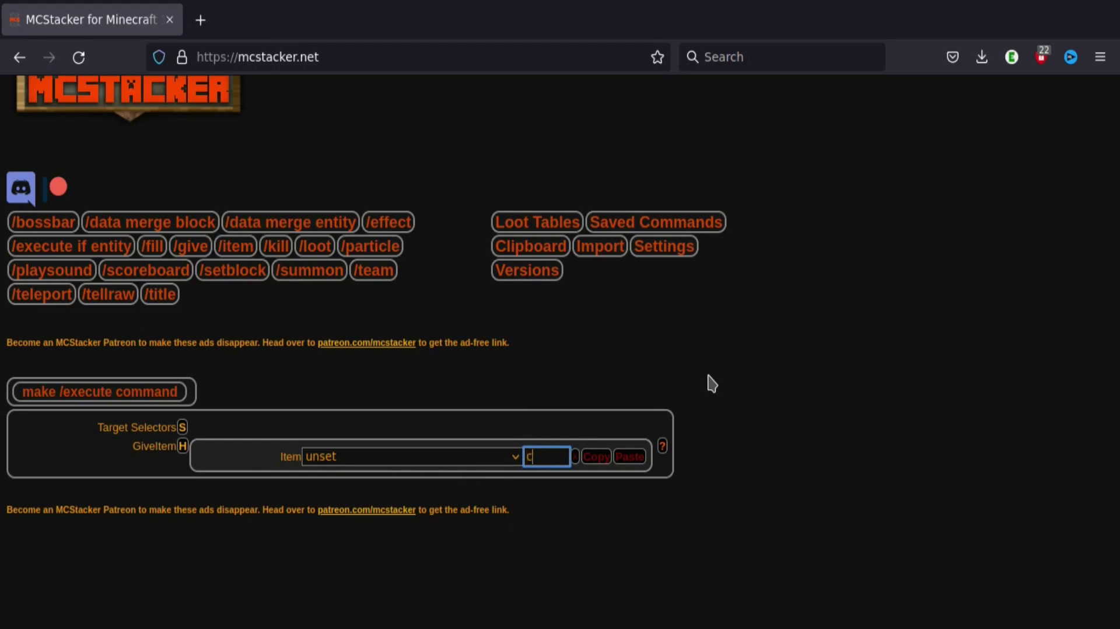
# - Filter items by 'command' and keep Command Block, giving /give @p command_block 1
pyautogui.write('o')
pyautogui.write('mmand')
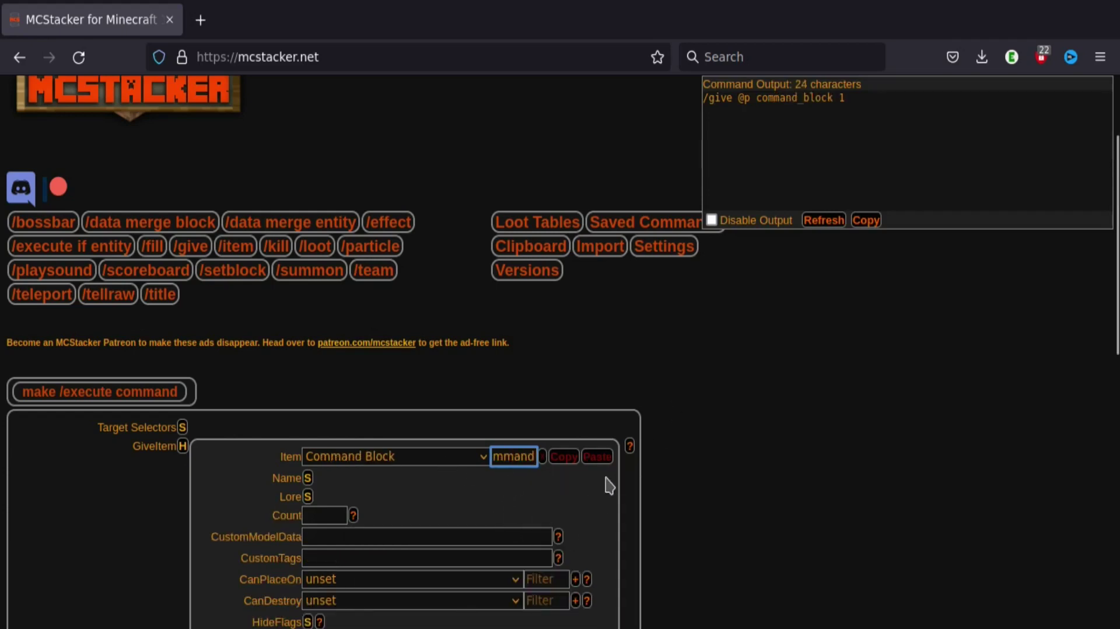
pyautogui.click(591, 495)
pyautogui.click(451, 457)
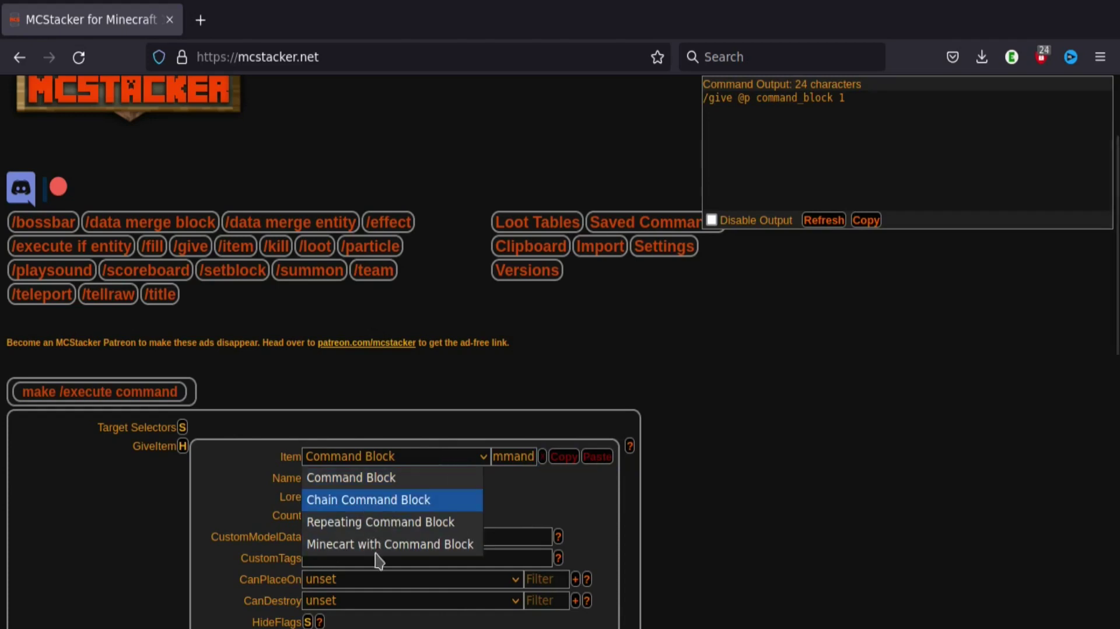
pyautogui.click(411, 459)
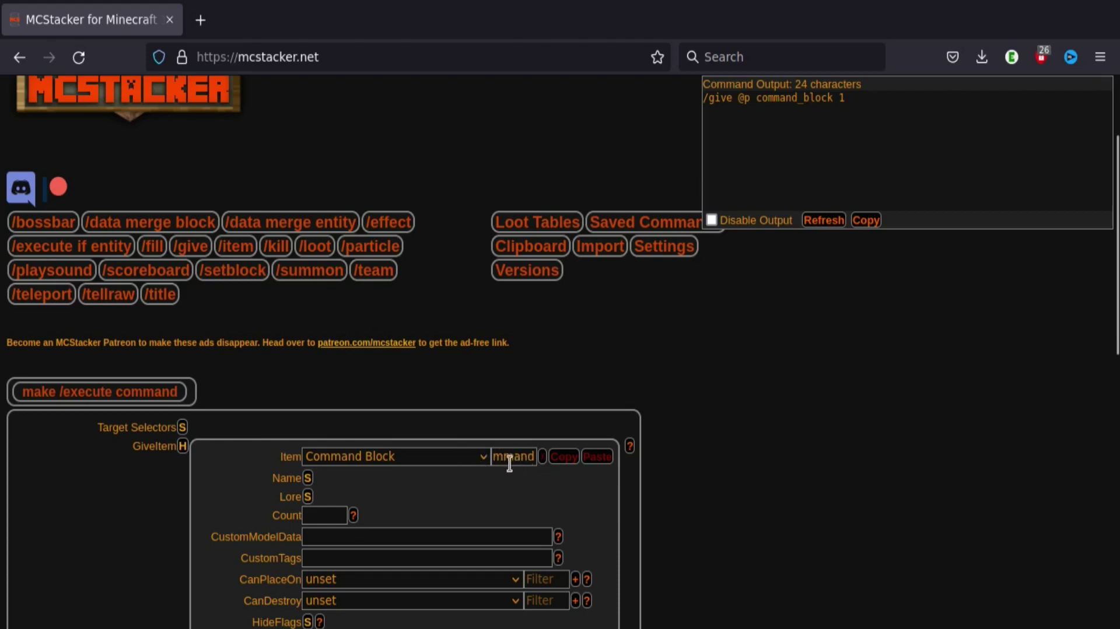
pyautogui.scroll(-5, 525, 479)
# - Name the item 'Zombie's Tooth' with Italic set to False and no colour
pyautogui.scroll(3, 493, 440)
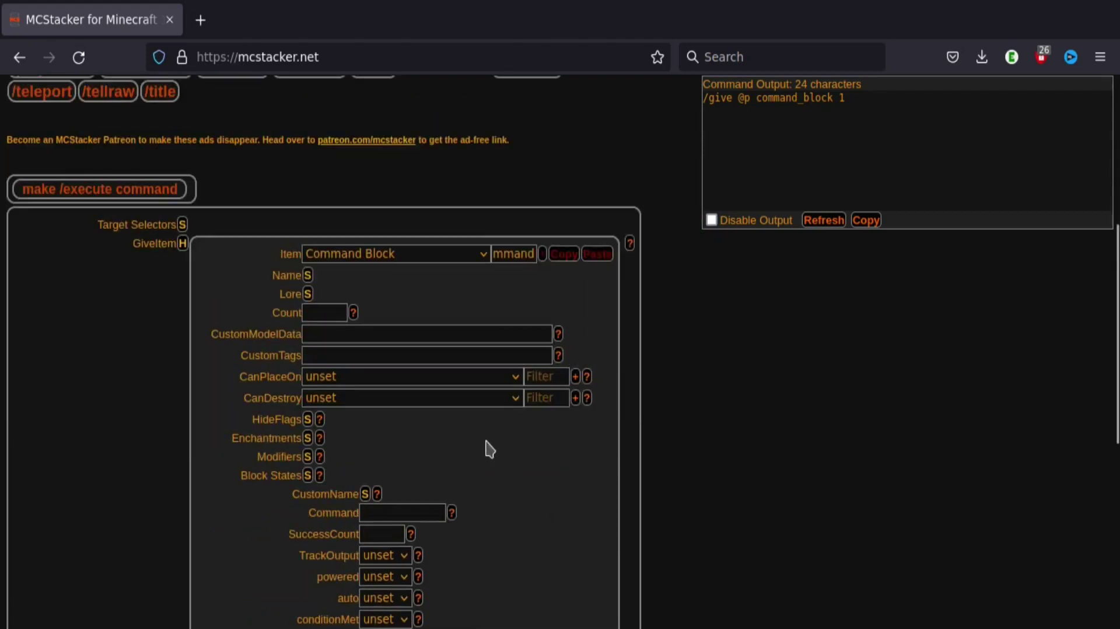
pyautogui.click(308, 275)
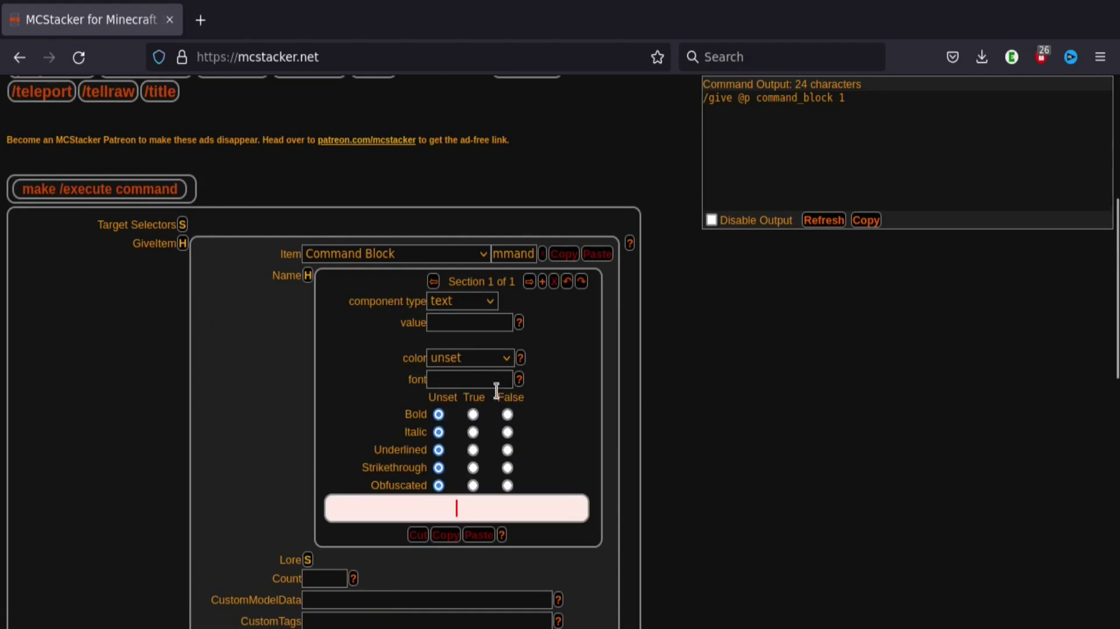
pyautogui.click(450, 325)
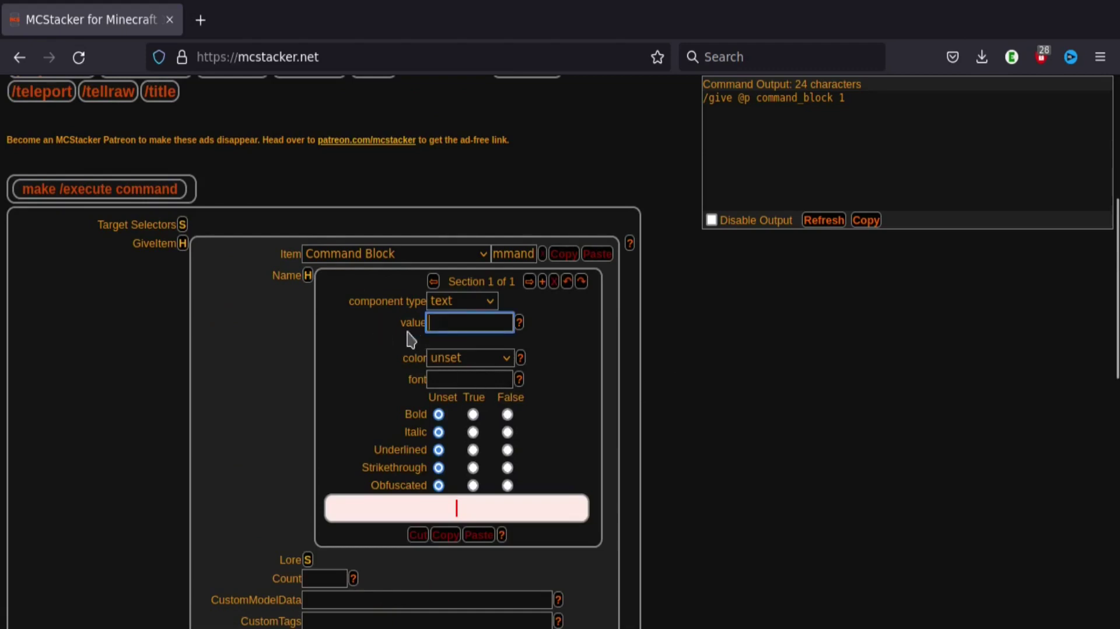
pyautogui.write('Zom')
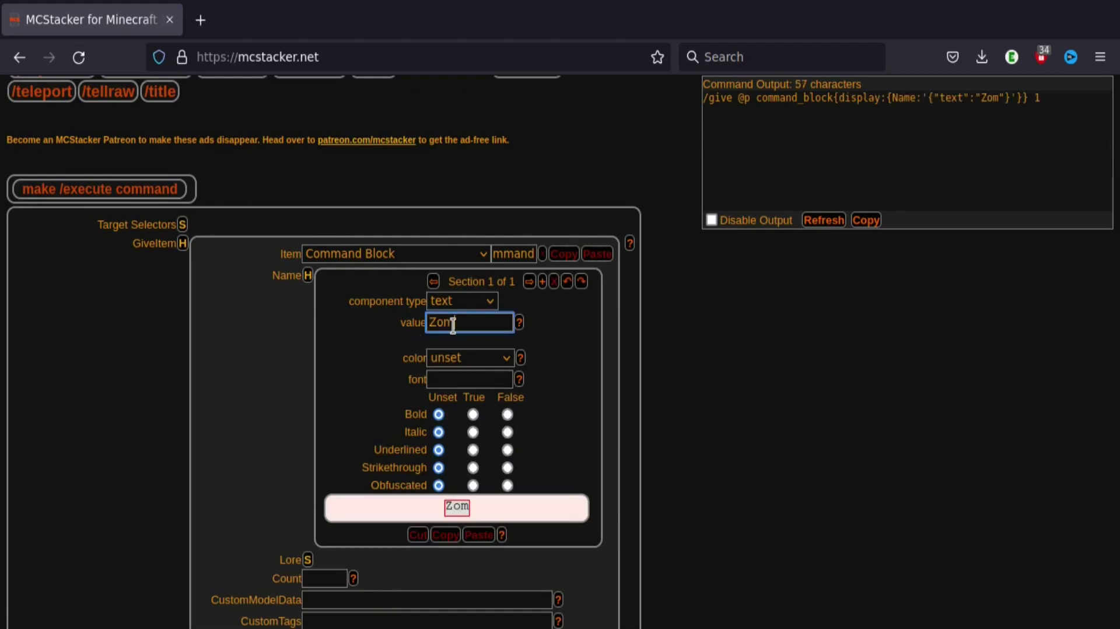
pyautogui.write("bie's T")
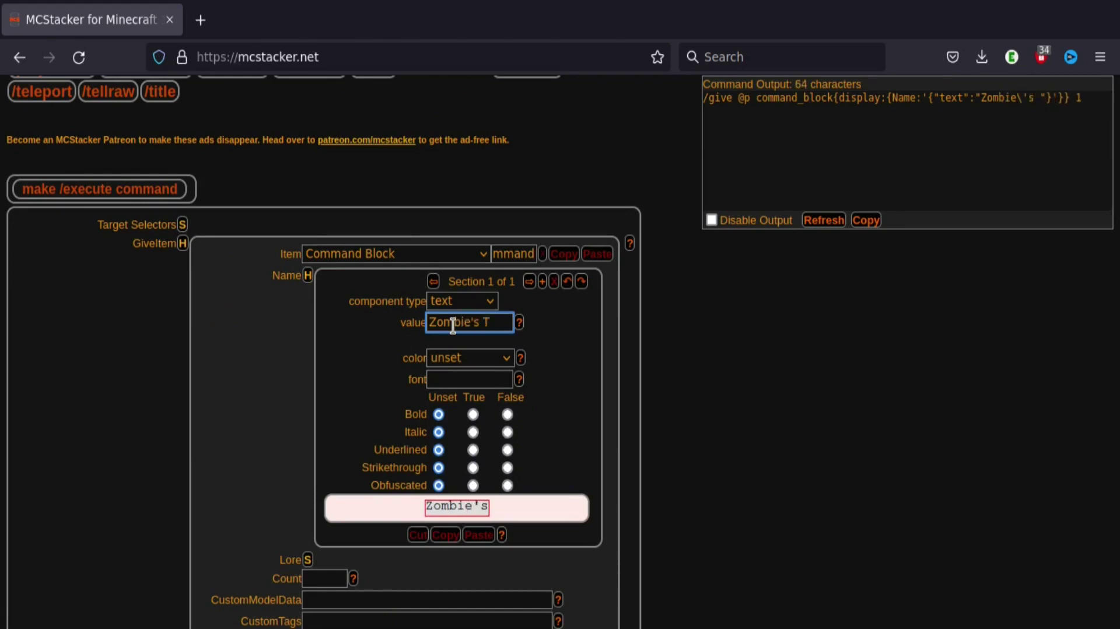
pyautogui.write('ooth')
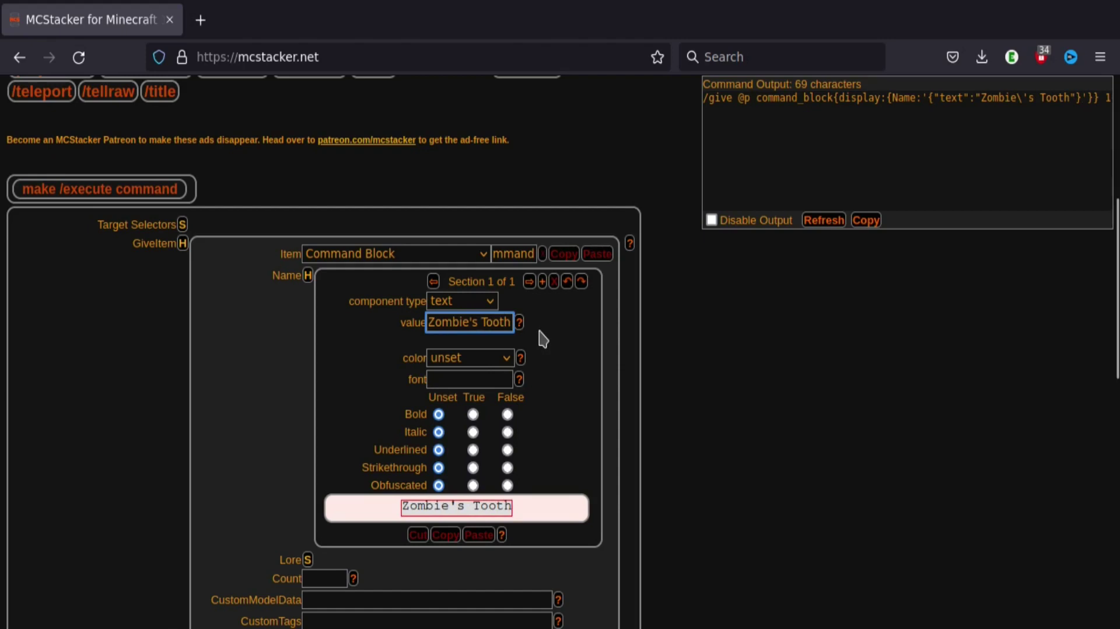
pyautogui.click(542, 338)
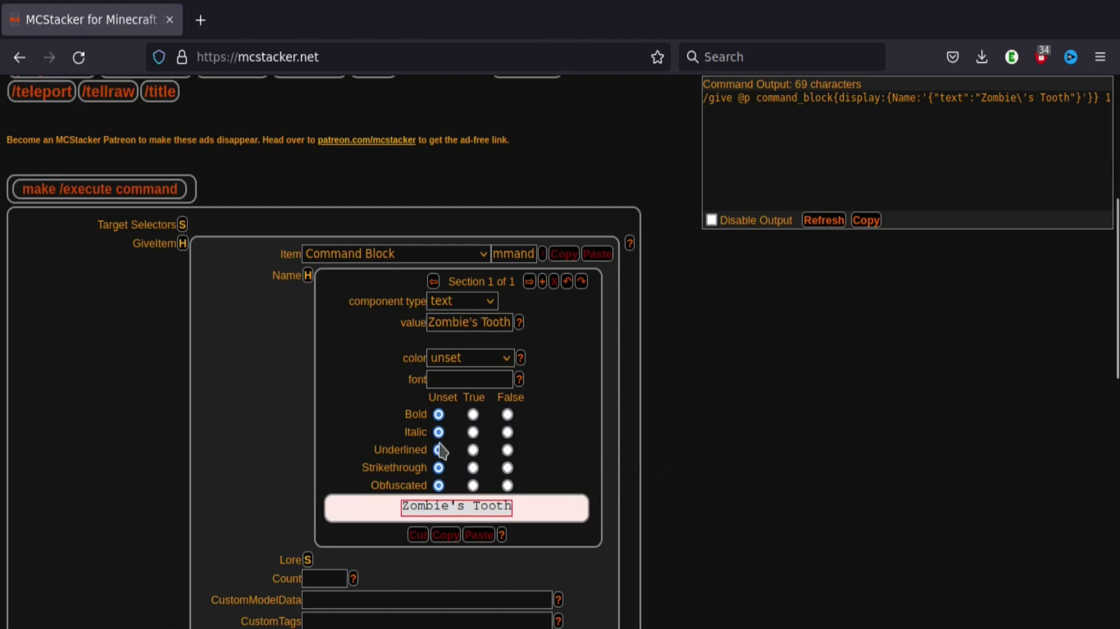
pyautogui.click(507, 432)
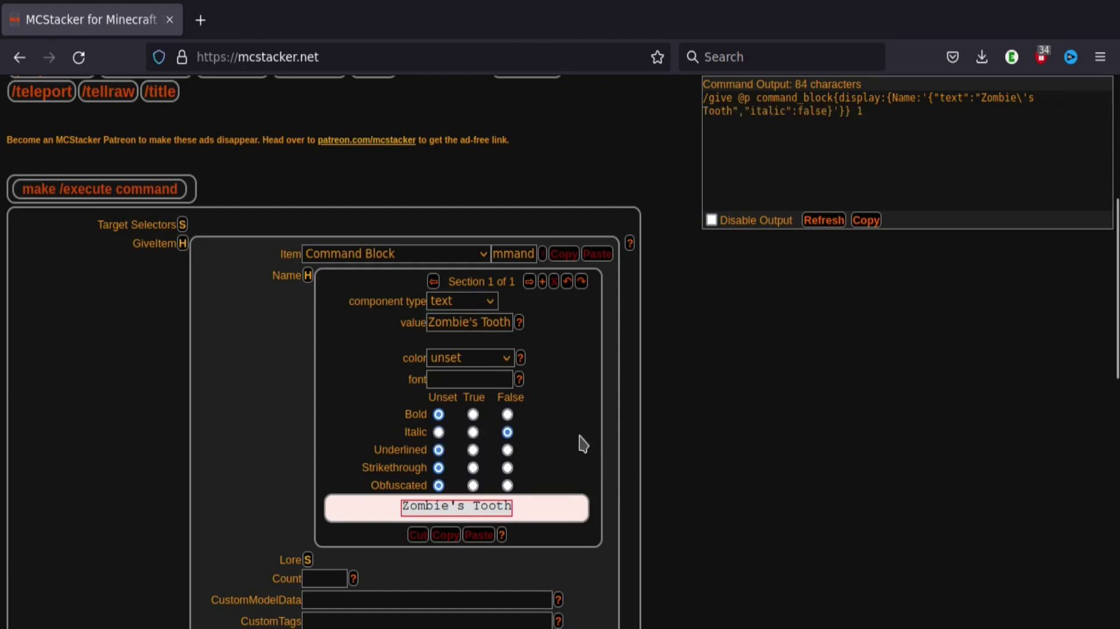
pyautogui.click(472, 364)
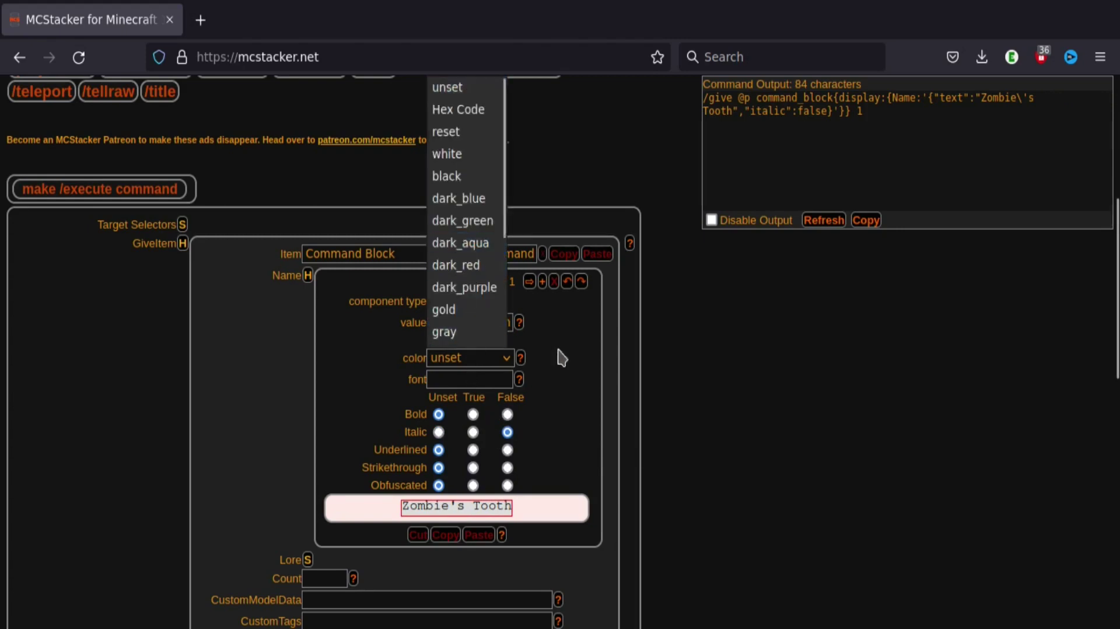
pyautogui.click(559, 359)
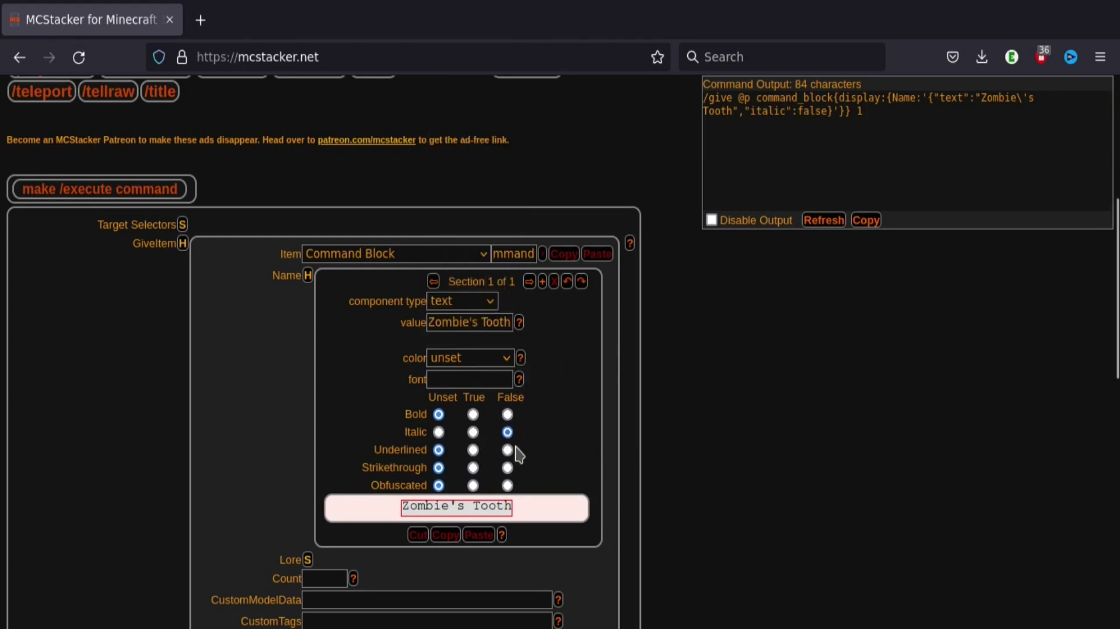
pyautogui.scroll(-5, 513, 435)
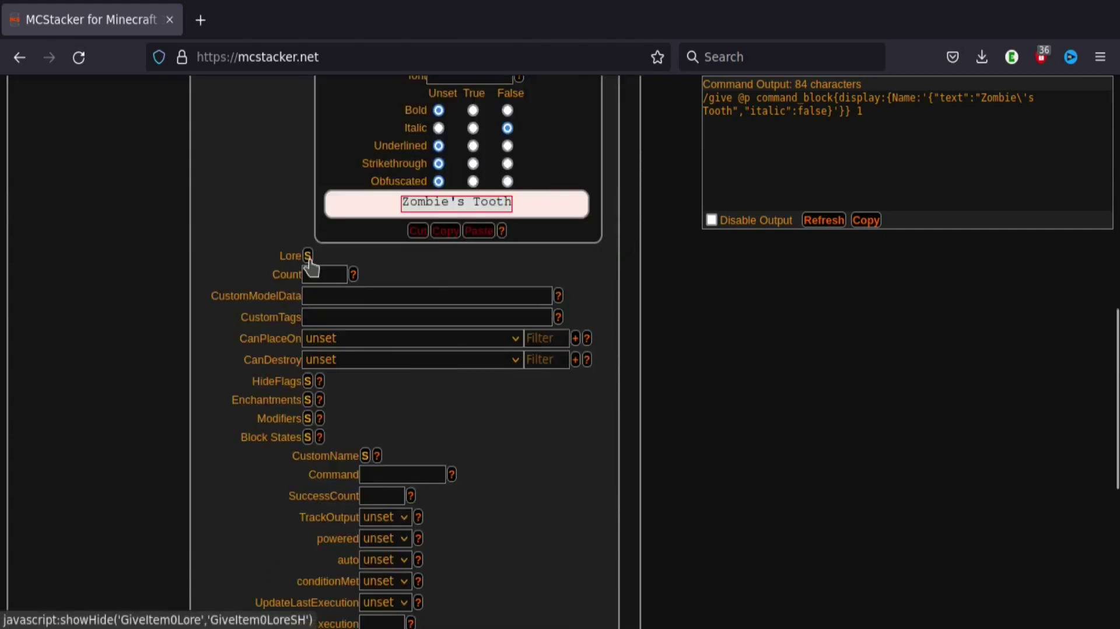
# - Add the lore line 'Blod is dripping from it's roots'
pyautogui.click(308, 257)
pyautogui.click(454, 322)
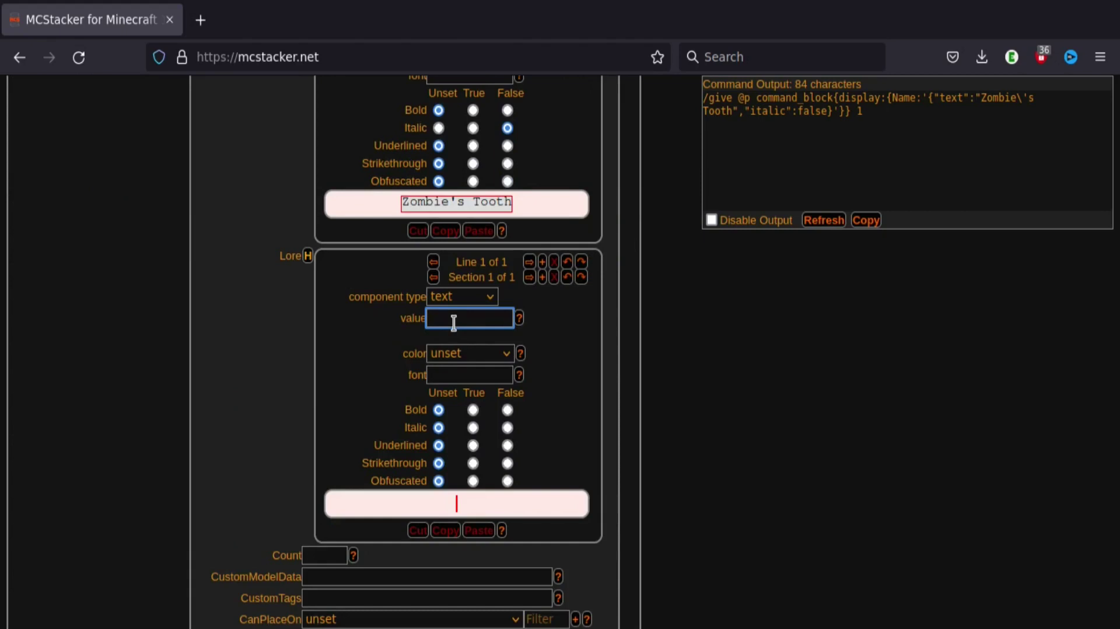
pyautogui.write('Blod is d')
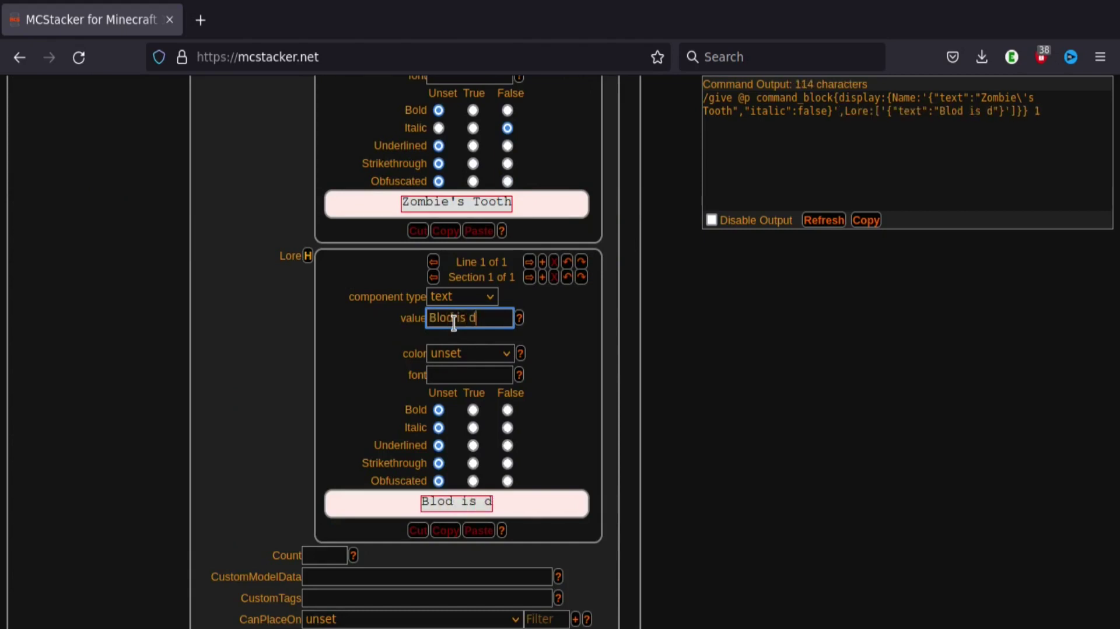
pyautogui.write('ripping')
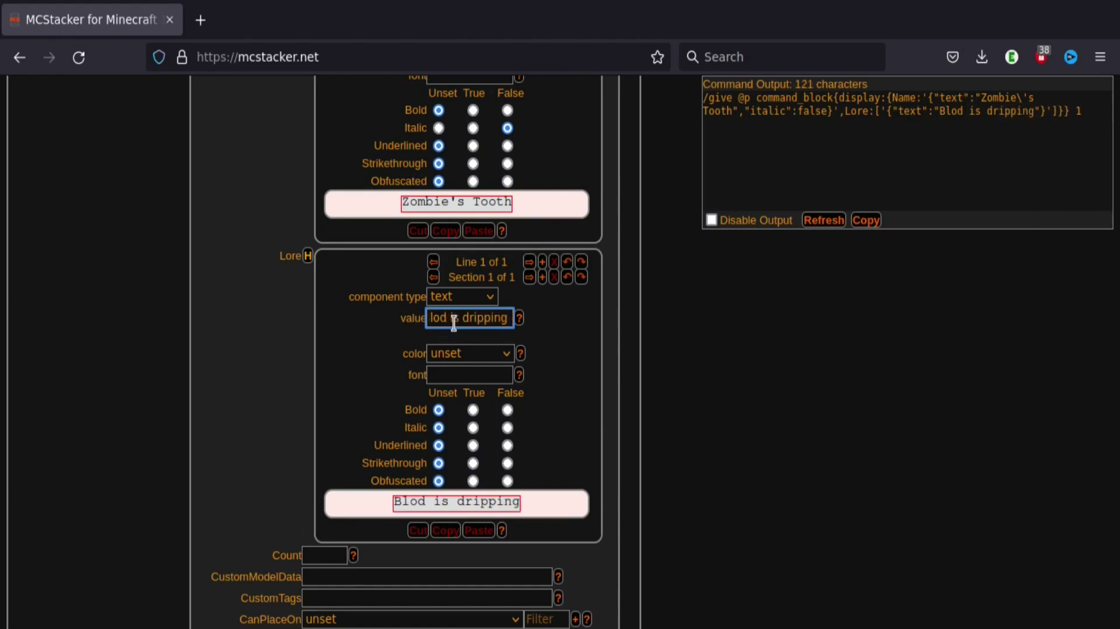
pyautogui.write(' from')
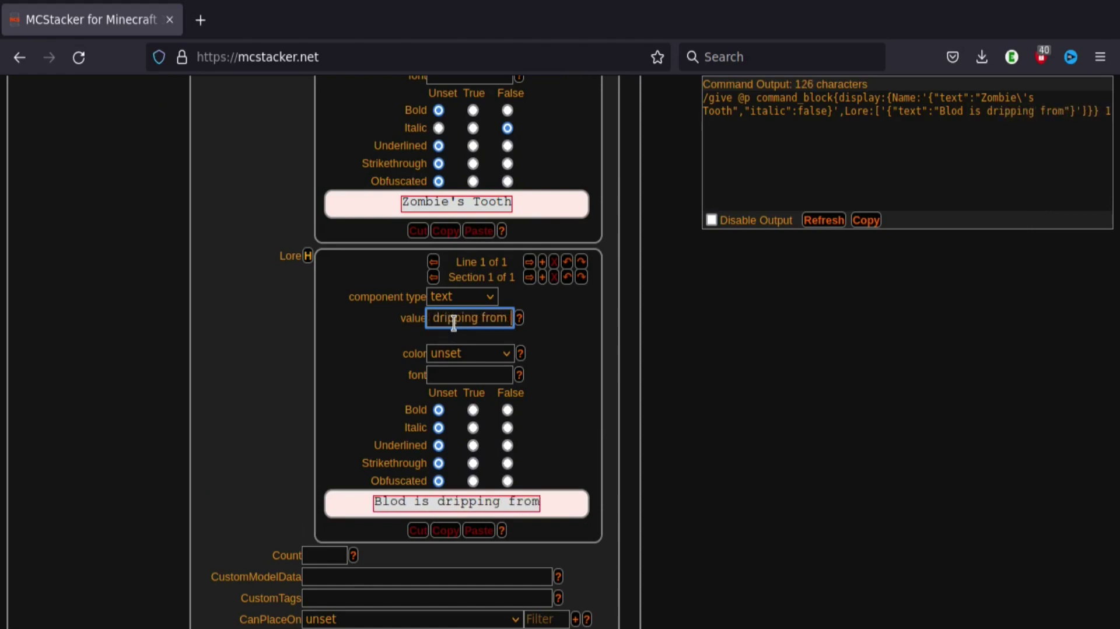
pyautogui.write(" it's roots")
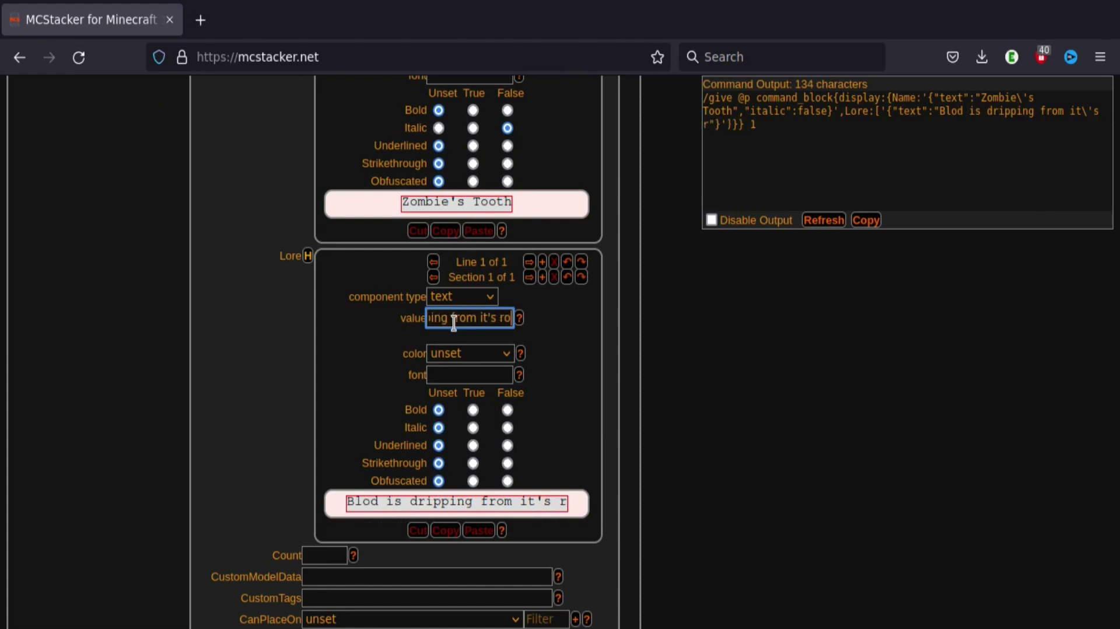
pyautogui.click(546, 360)
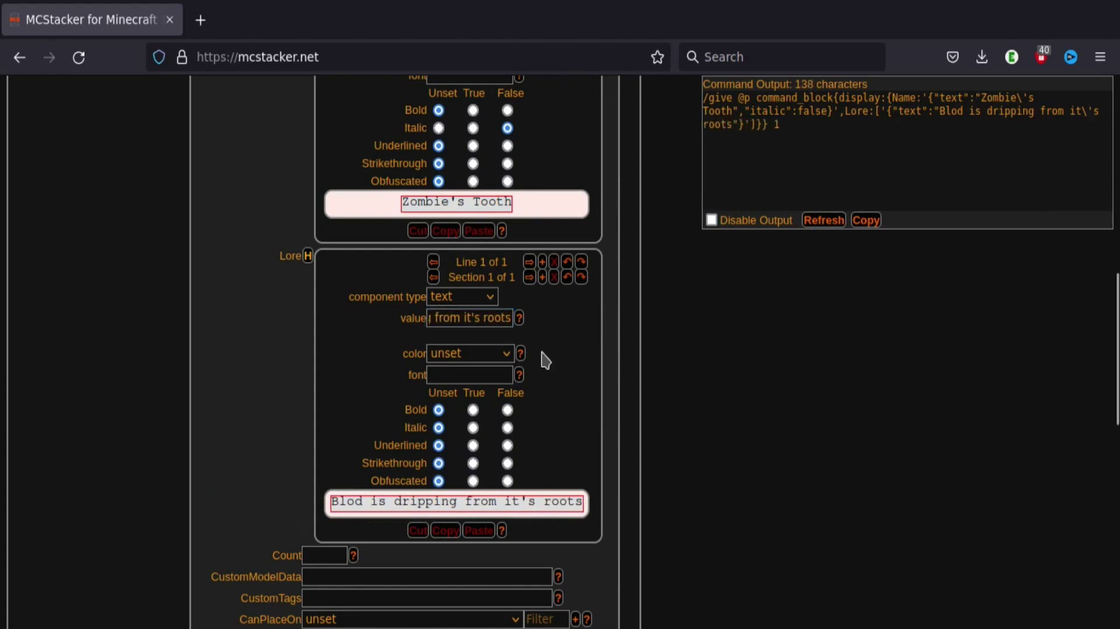
# - Make the lore dark_red, bold and non-italic, and correct 'Blod' to 'Blood'
pyautogui.click(505, 354)
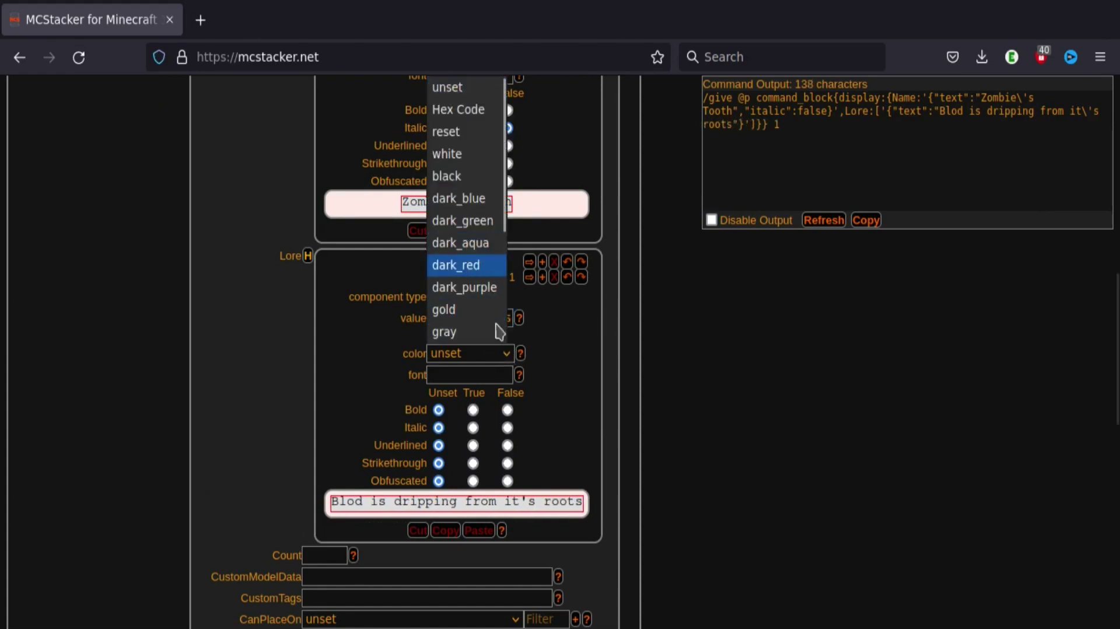
pyautogui.click(471, 265)
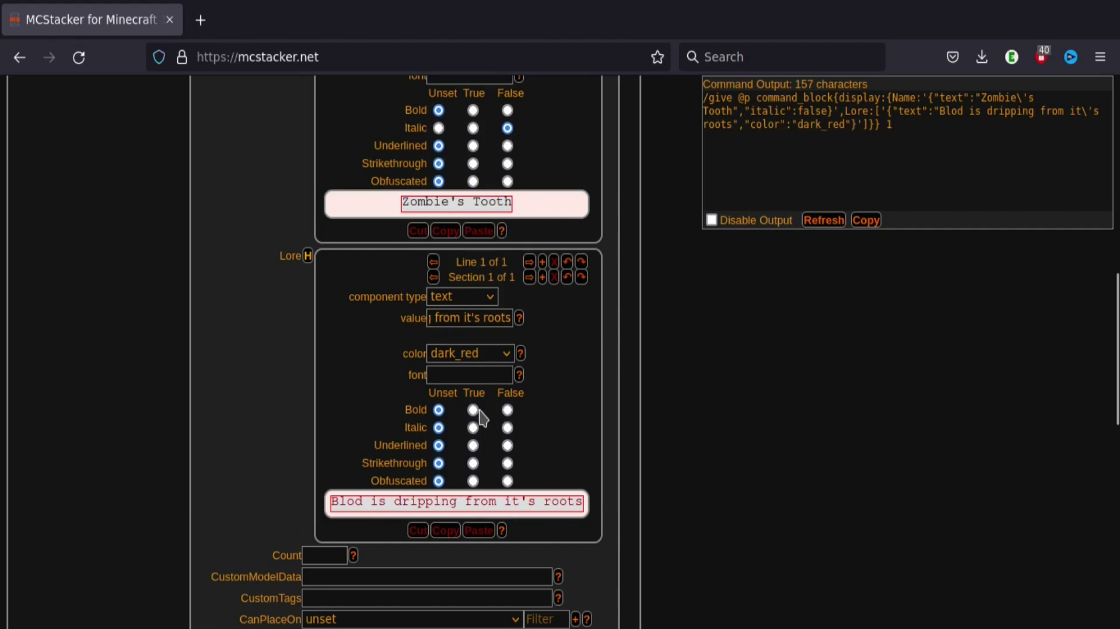
pyautogui.click(473, 410)
pyautogui.click(507, 427)
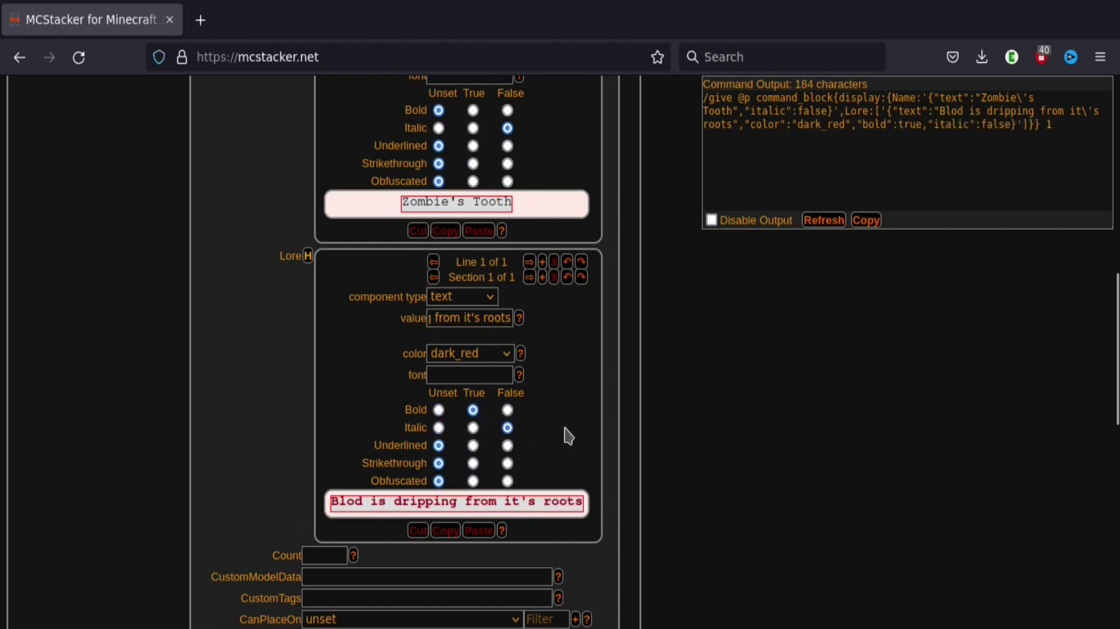
pyautogui.click(440, 317)
pyautogui.write('o')
pyautogui.click(557, 353)
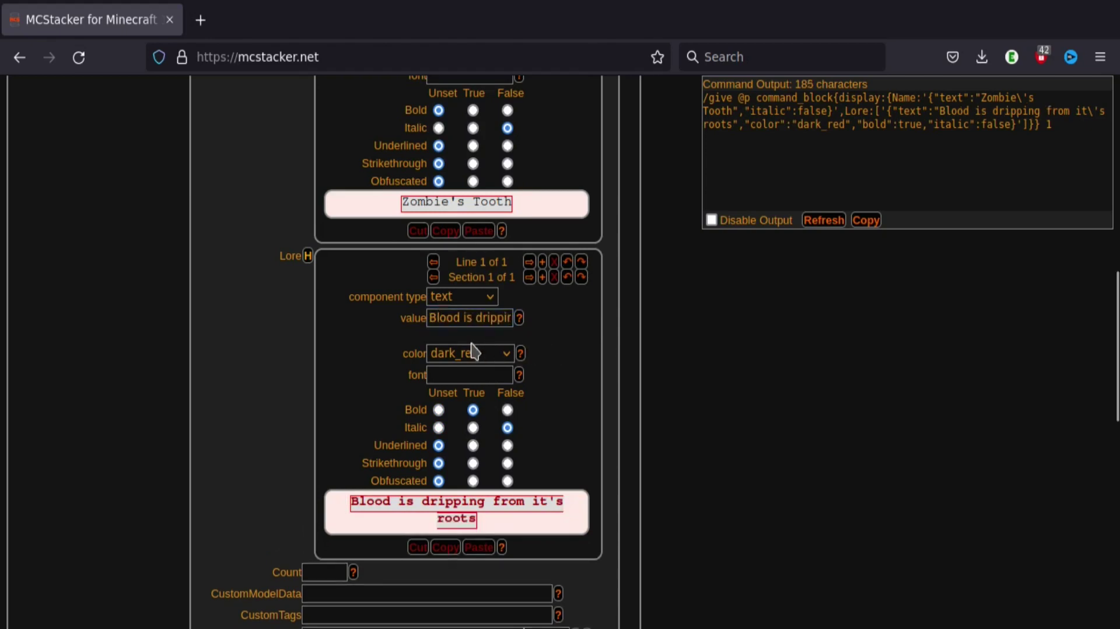
# - Set the item's CustomModelData to 829038
pyautogui.scroll(-4, 607, 392)
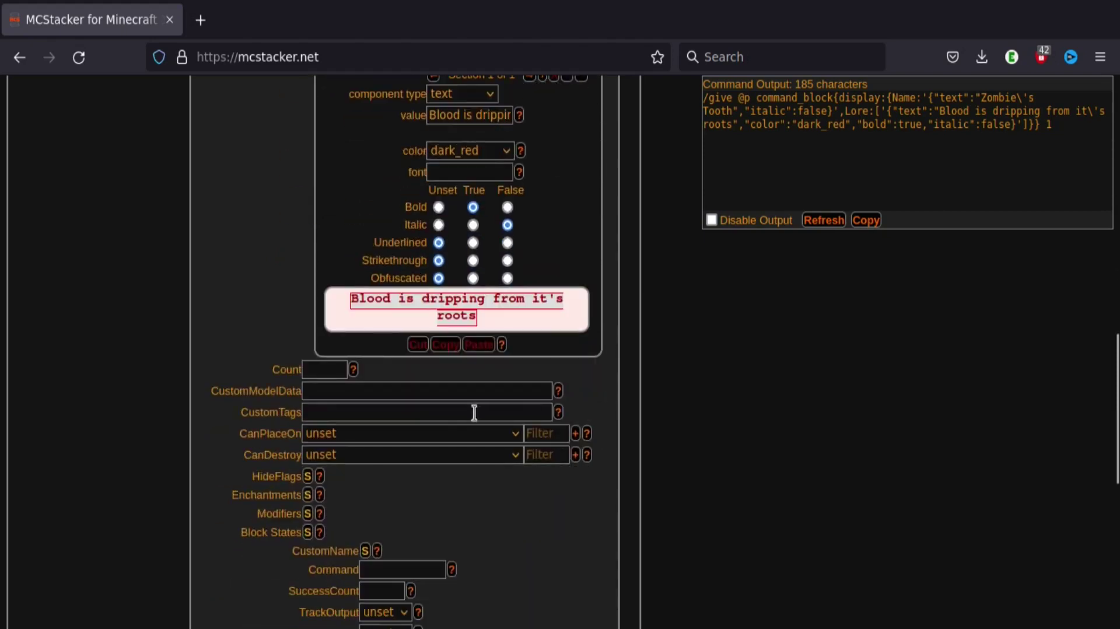
pyautogui.scroll(-2, 150, 358)
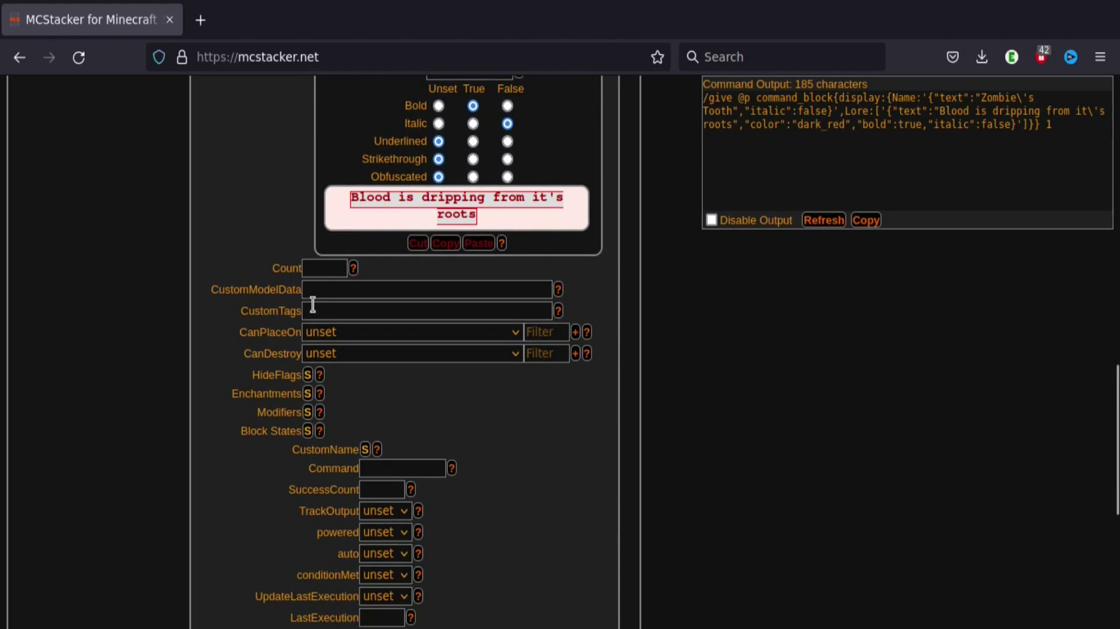
pyautogui.click(317, 284)
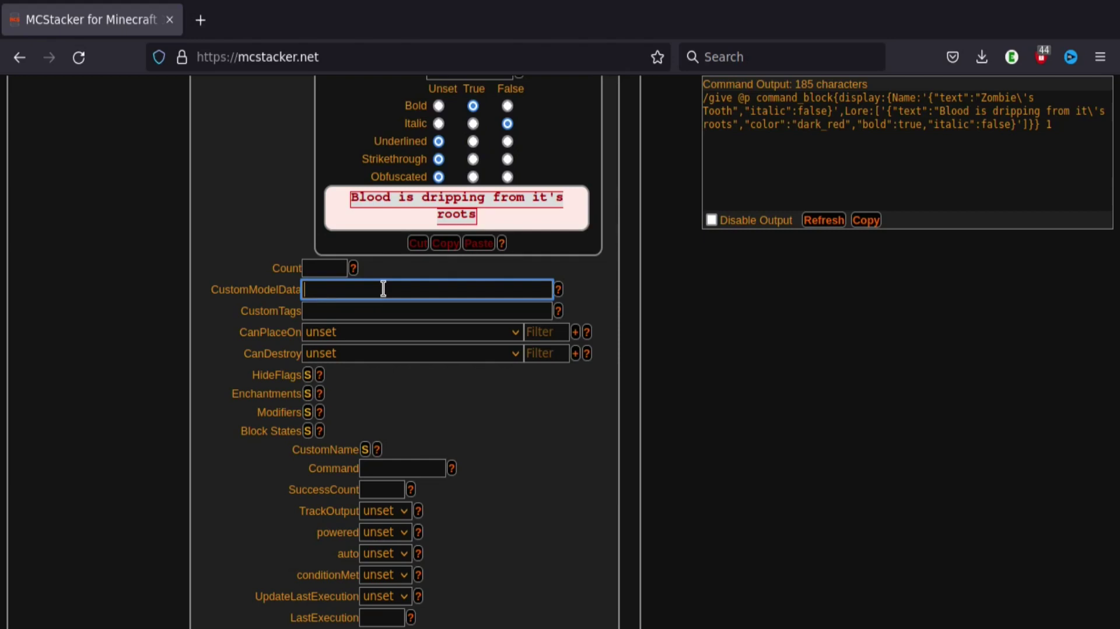
pyautogui.write('829')
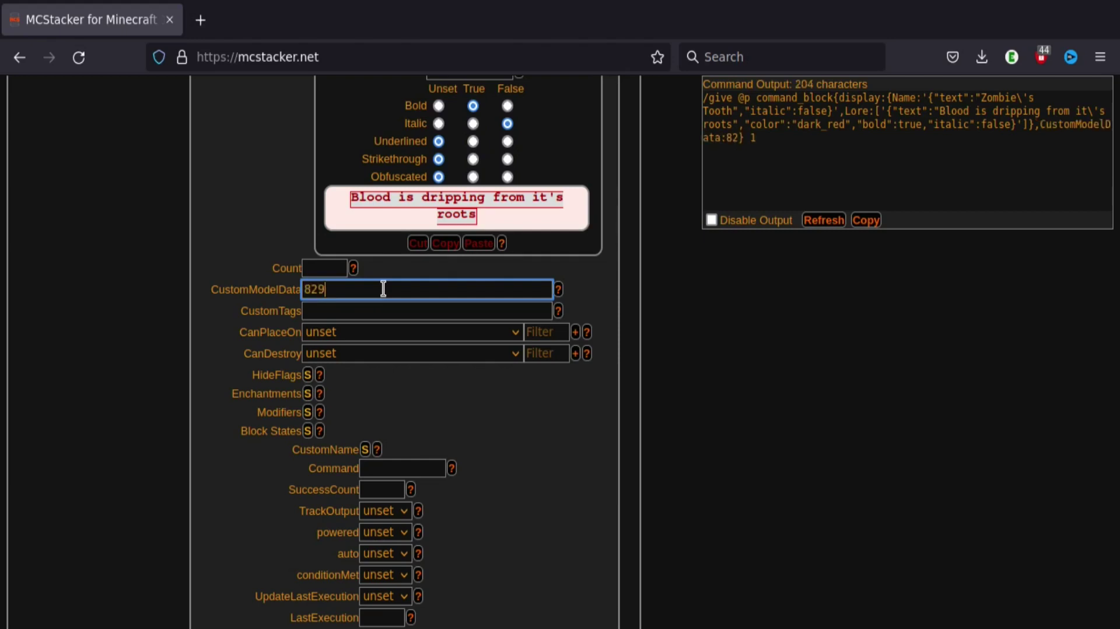
pyautogui.write('038')
pyautogui.click(273, 311)
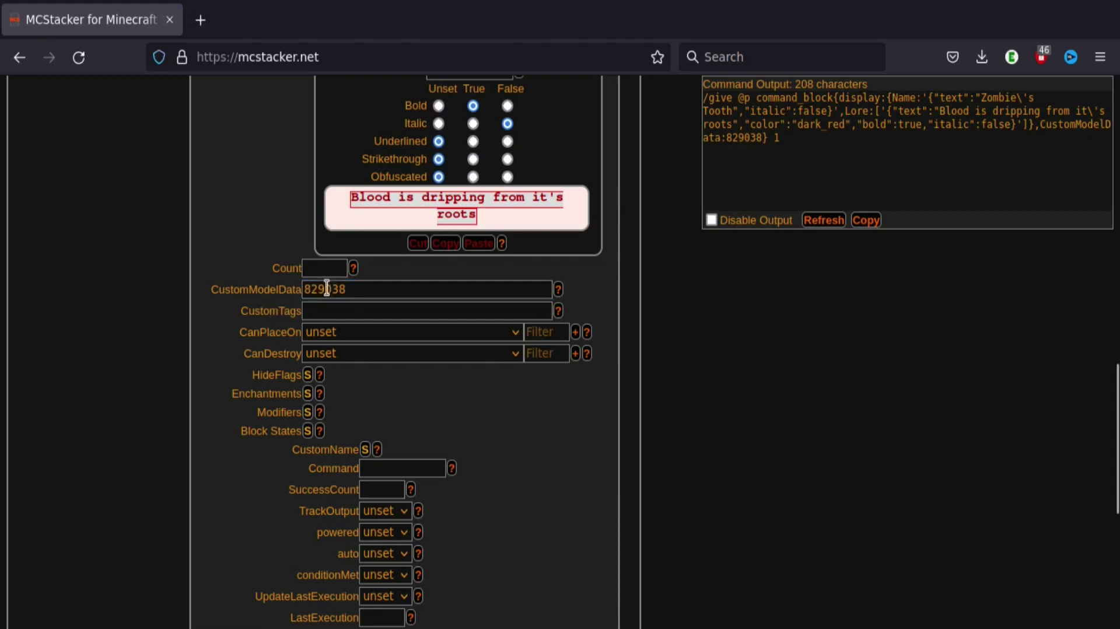
pyautogui.click(325, 310)
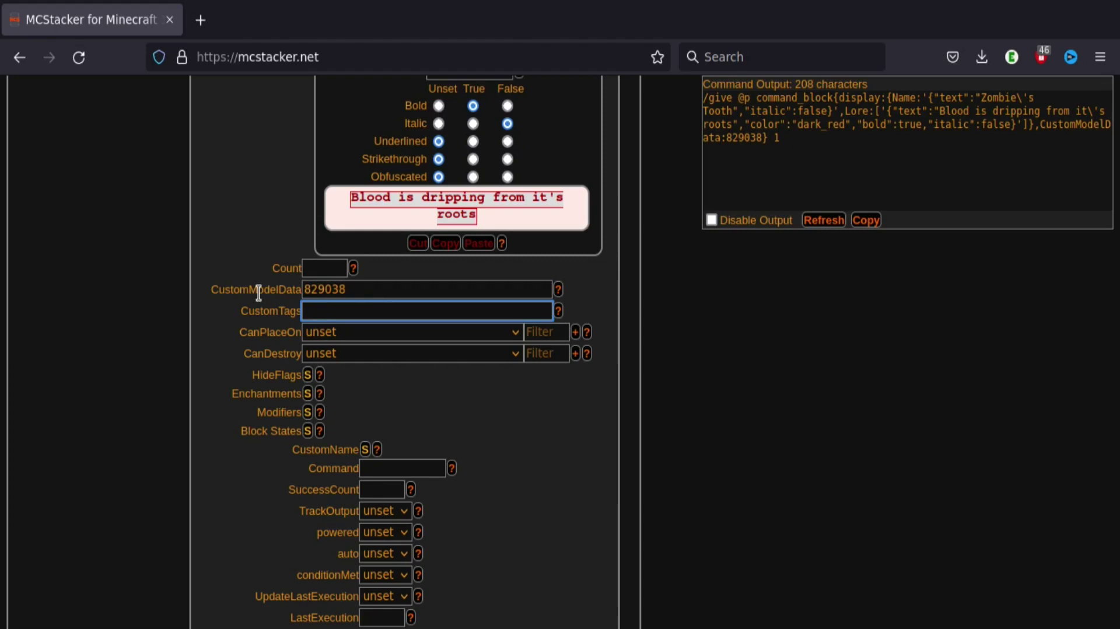
# - Add the custom tag ZombieTooth:1b, bringing the output to 223 characters
pyautogui.write('ZombieTooth:')
pyautogui.write('1b')
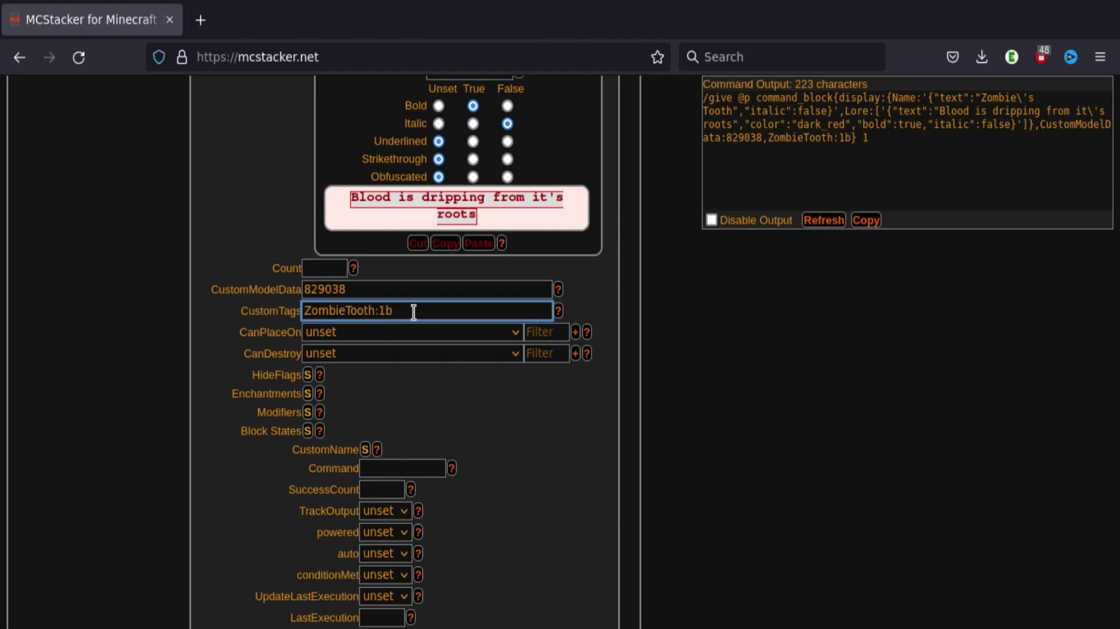
pyautogui.press('BackSpace')
pyautogui.write('2')
pyautogui.press('BackSpace')
pyautogui.write('3')
pyautogui.click(257, 322)
pyautogui.scroll(-2, 256, 322)
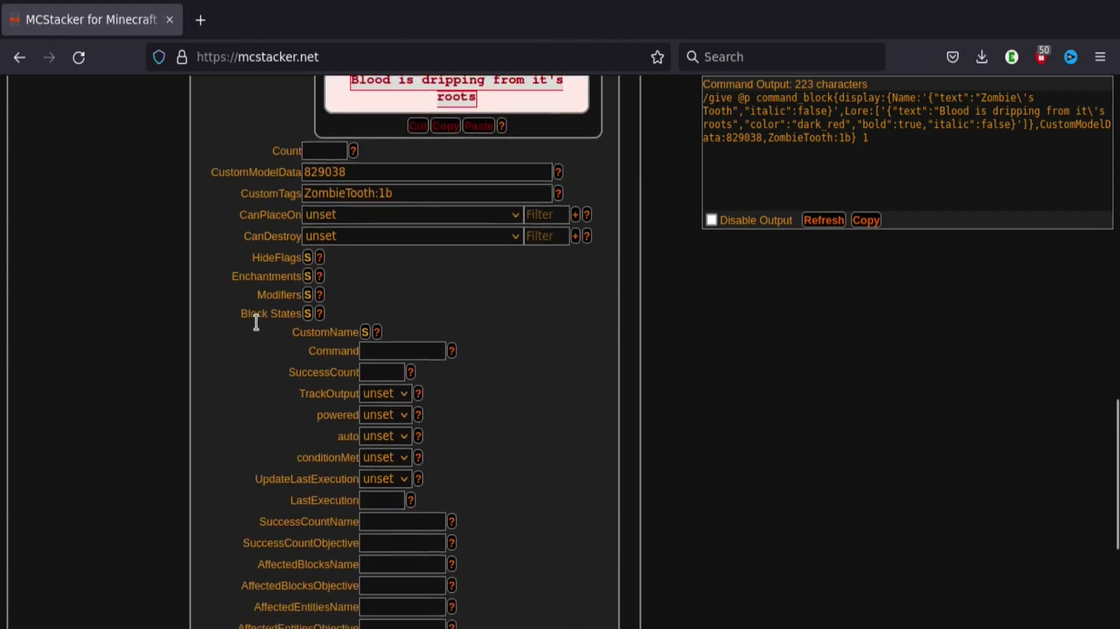
pyautogui.scroll(-4, 256, 323)
pyautogui.scroll(10, 256, 323)
pyautogui.scroll(-3, 256, 323)
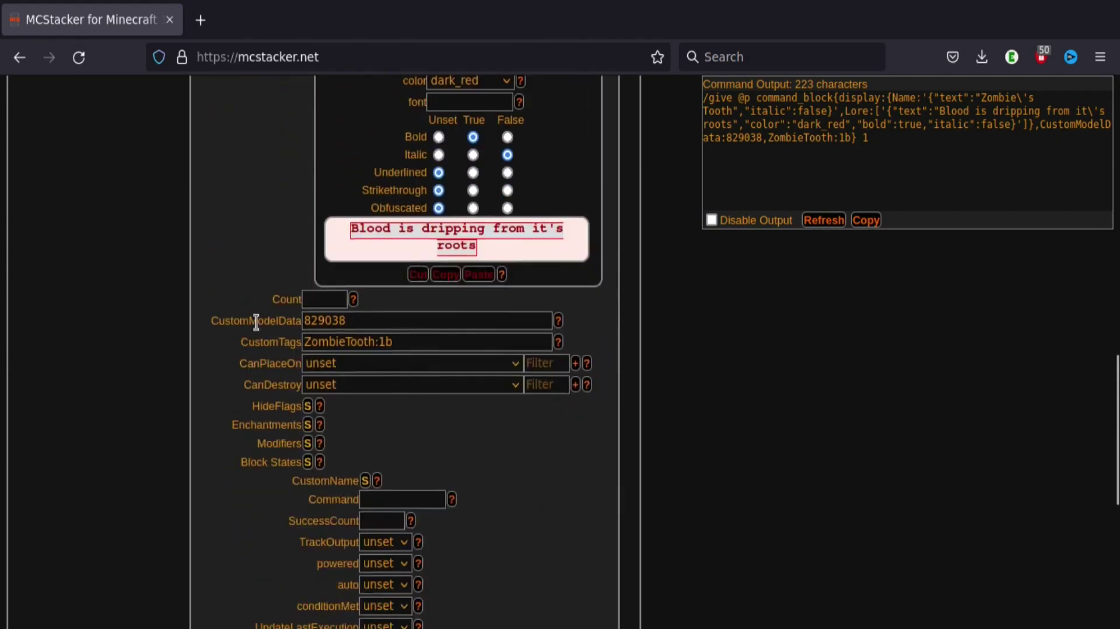
# - Add an attack_damage attribute modifier with Amount 3 in any slot
pyautogui.scroll(-2, 257, 323)
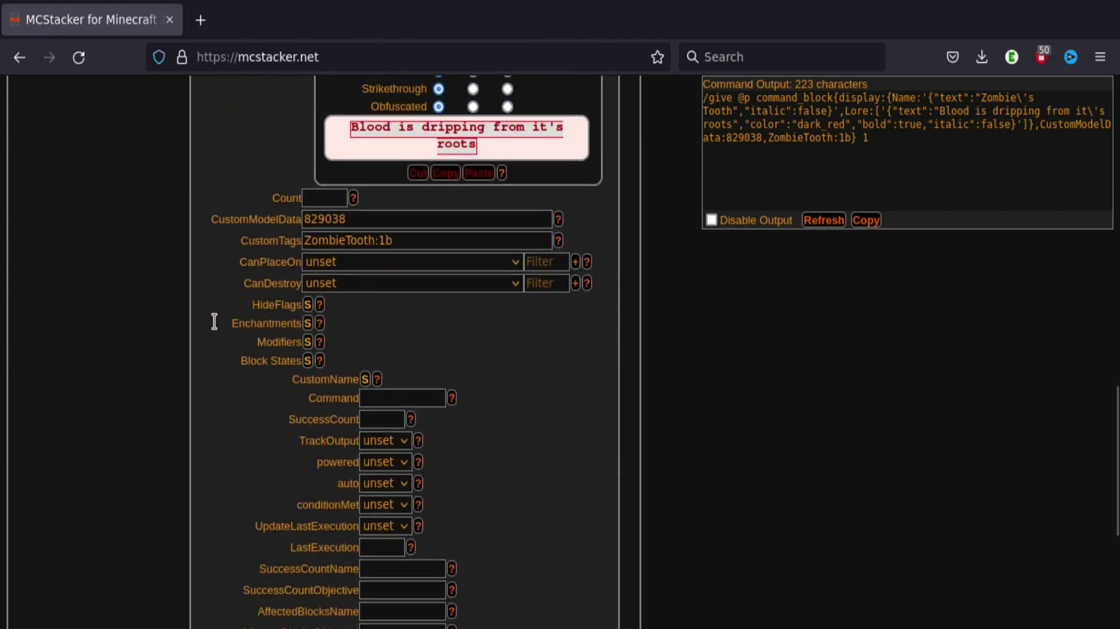
pyautogui.scroll(-6, 232, 330)
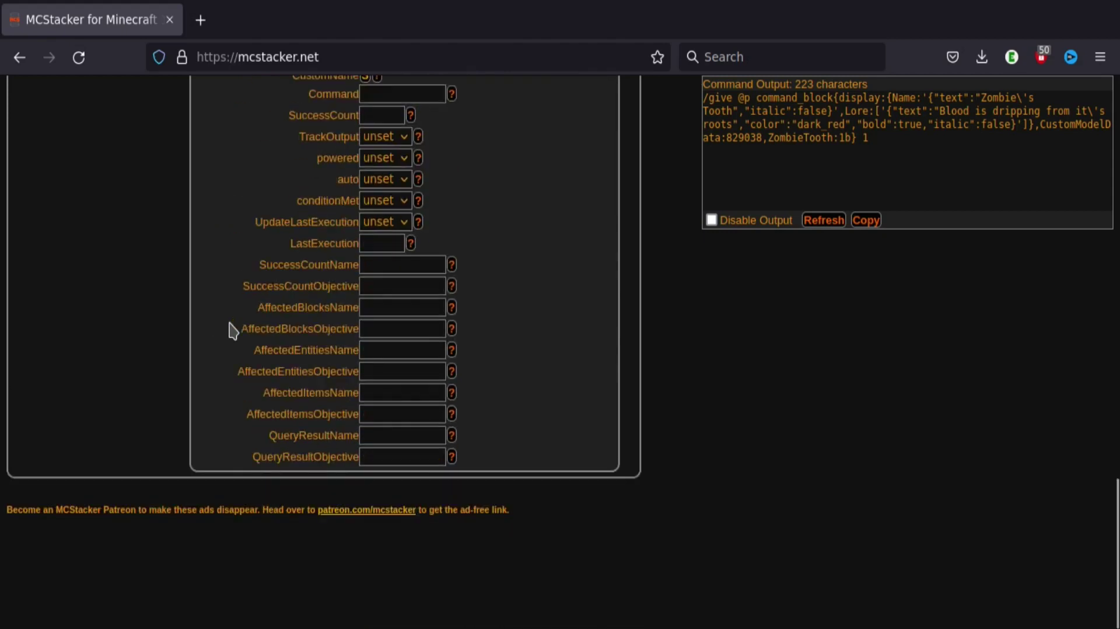
pyautogui.scroll(12, 232, 330)
pyautogui.scroll(-8, 233, 330)
pyautogui.click(380, 246)
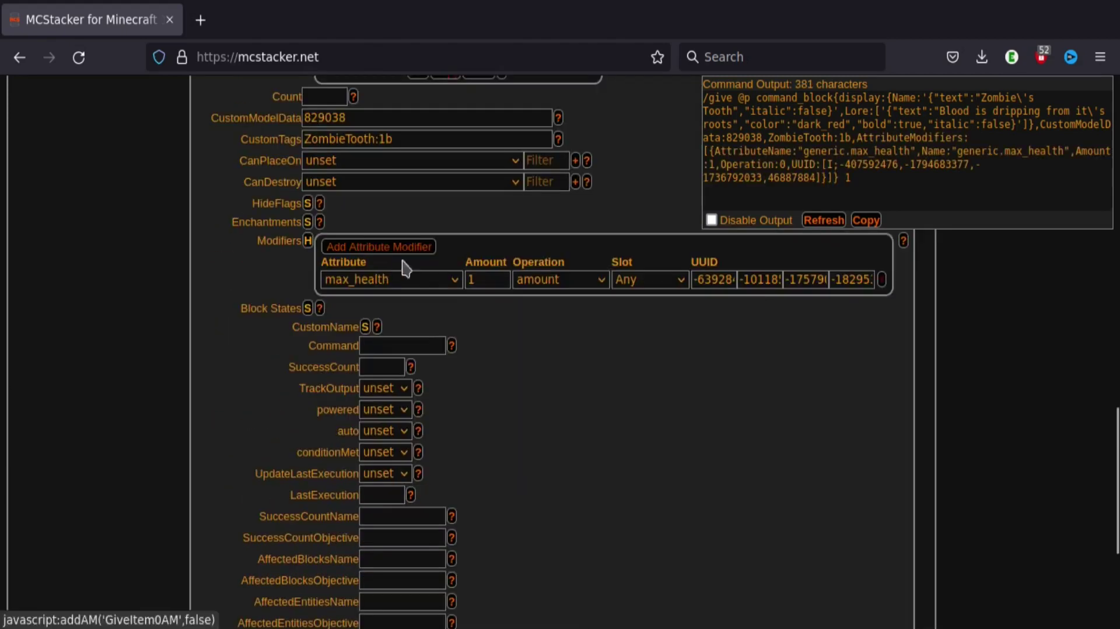
pyautogui.click(428, 287)
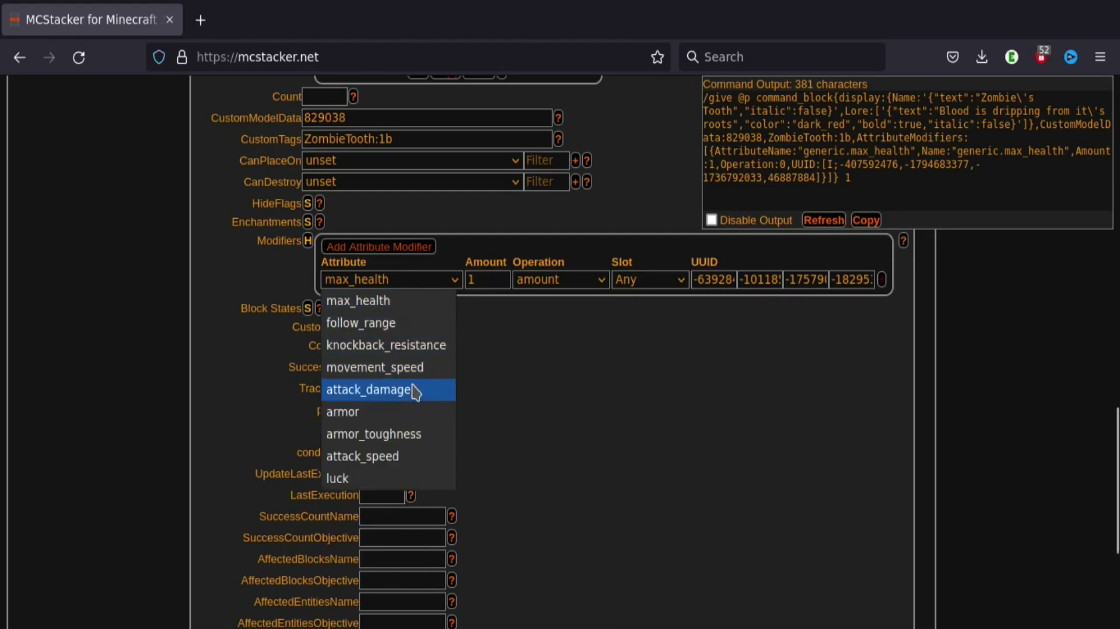
pyautogui.press('Escape')
pyautogui.click(471, 281)
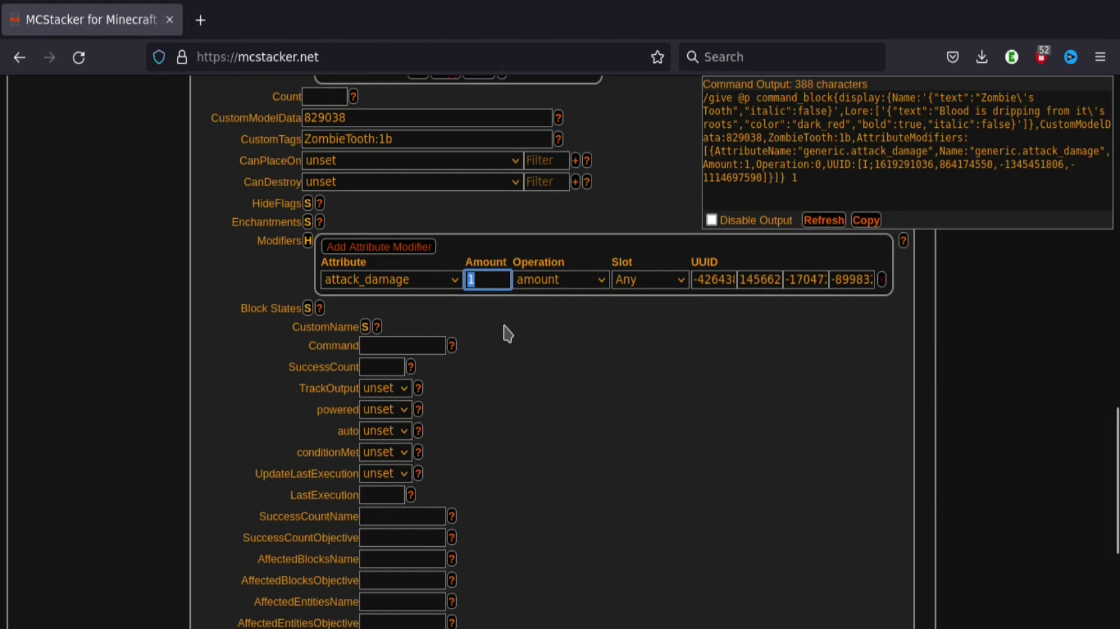
pyautogui.write('3')
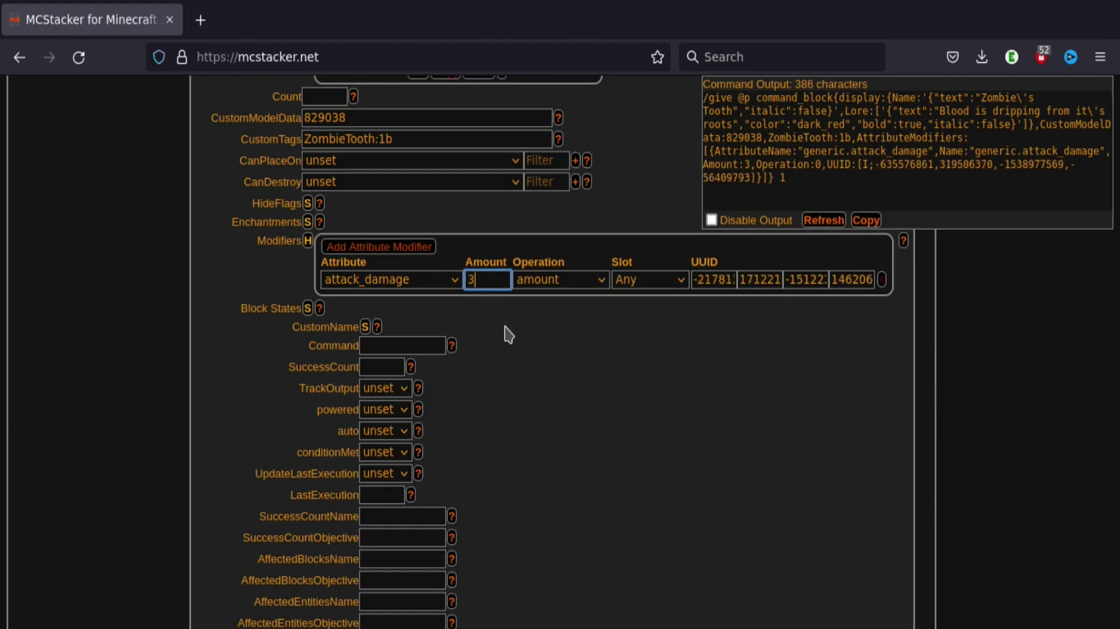
pyautogui.click(509, 334)
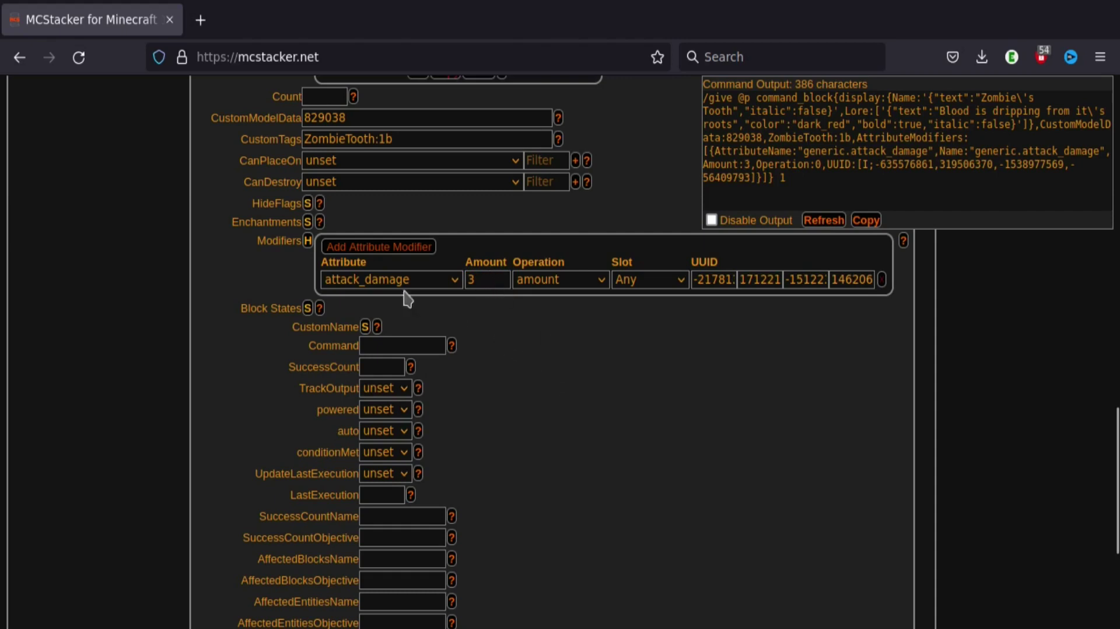
pyautogui.scroll(2, 628, 340)
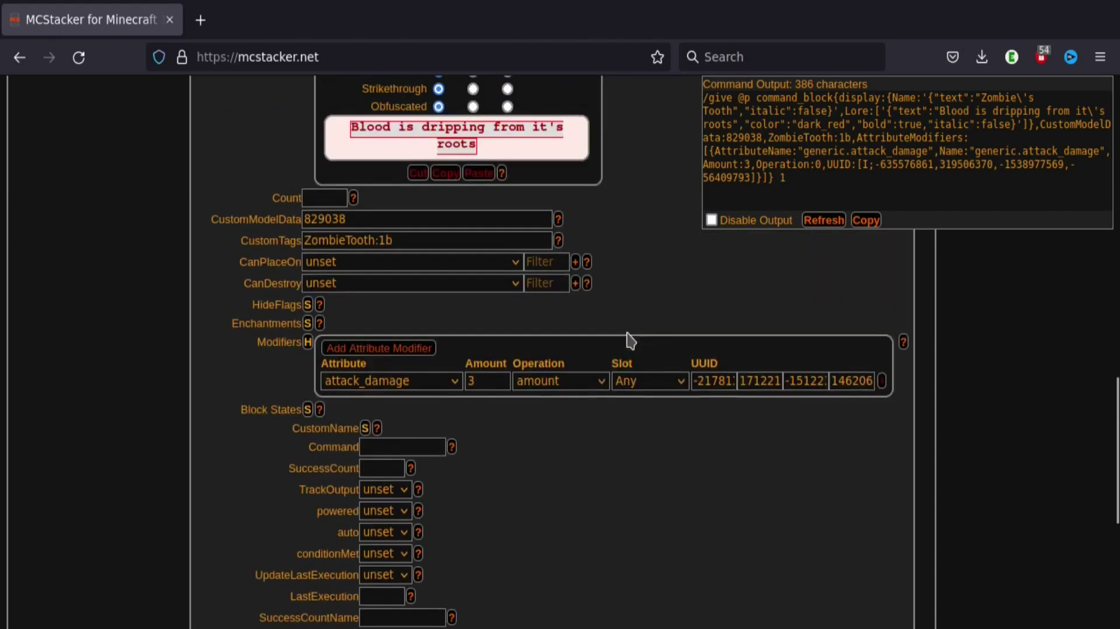
# - Copy the generated /give command and switch to the Minecraft game
pyautogui.click(811, 175)
pyautogui.rightClick(728, 114)
pyautogui.click(762, 191)
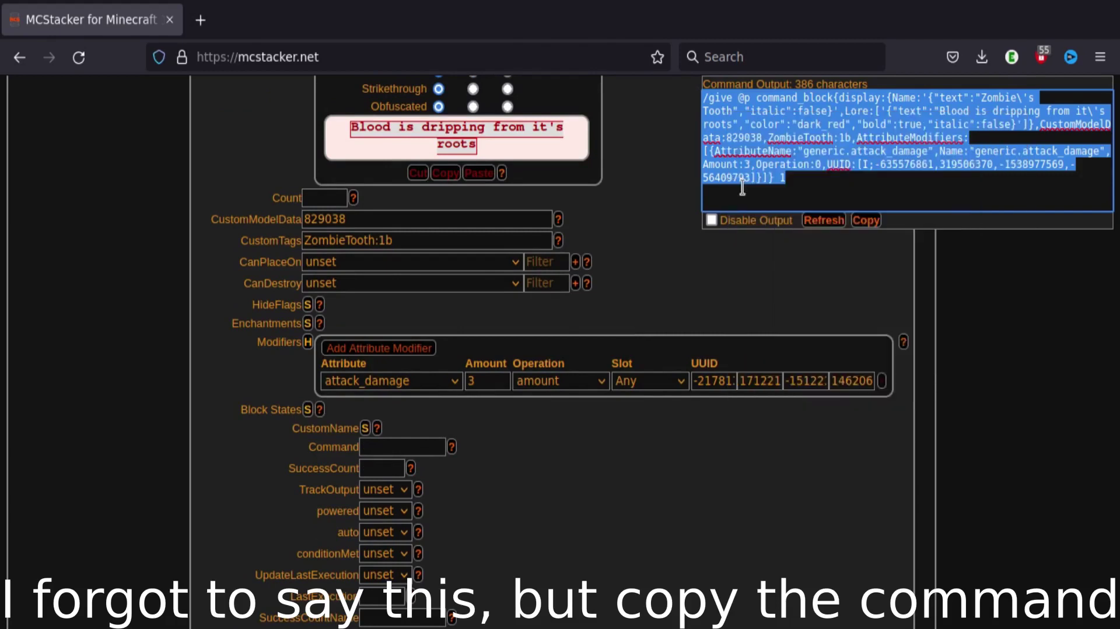
pyautogui.hotkey('alt', 'Tab')
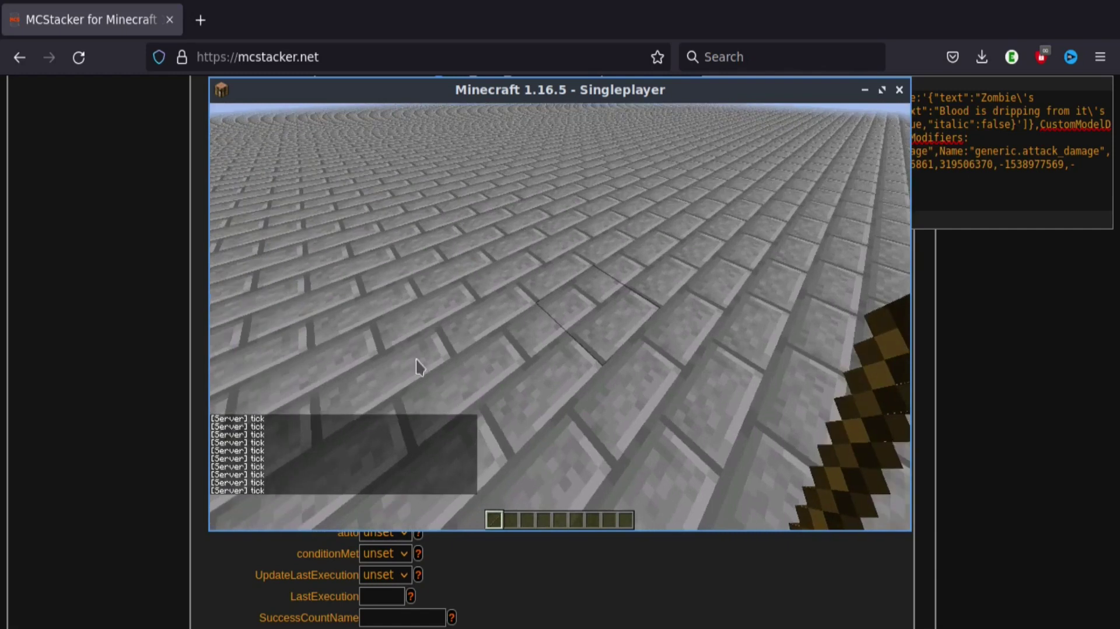
pyautogui.click(666, 406)
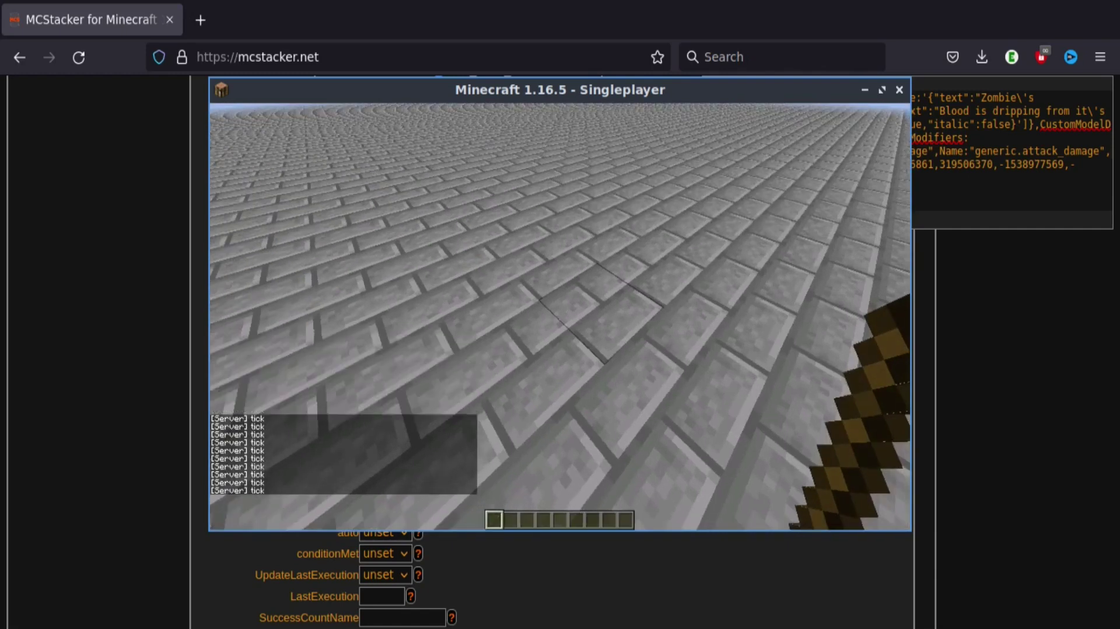
# - Disable the file/Tutorial data pack, then paste the /give command into chat
pyautogui.press('/')
pyautogui.write('data')
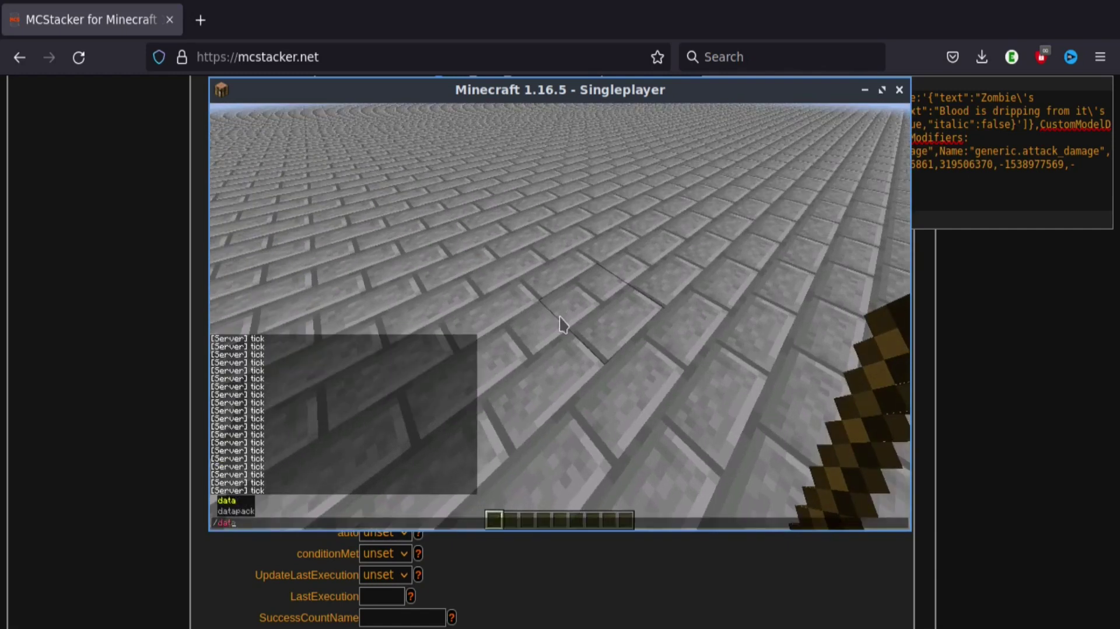
pyautogui.write('pack ')
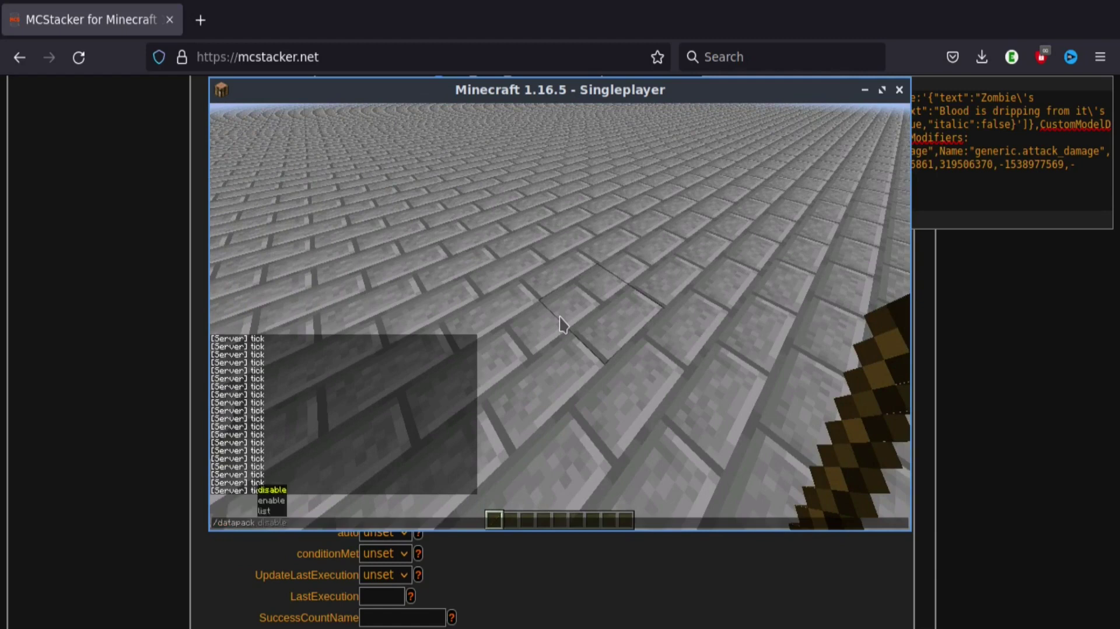
pyautogui.write('disable')
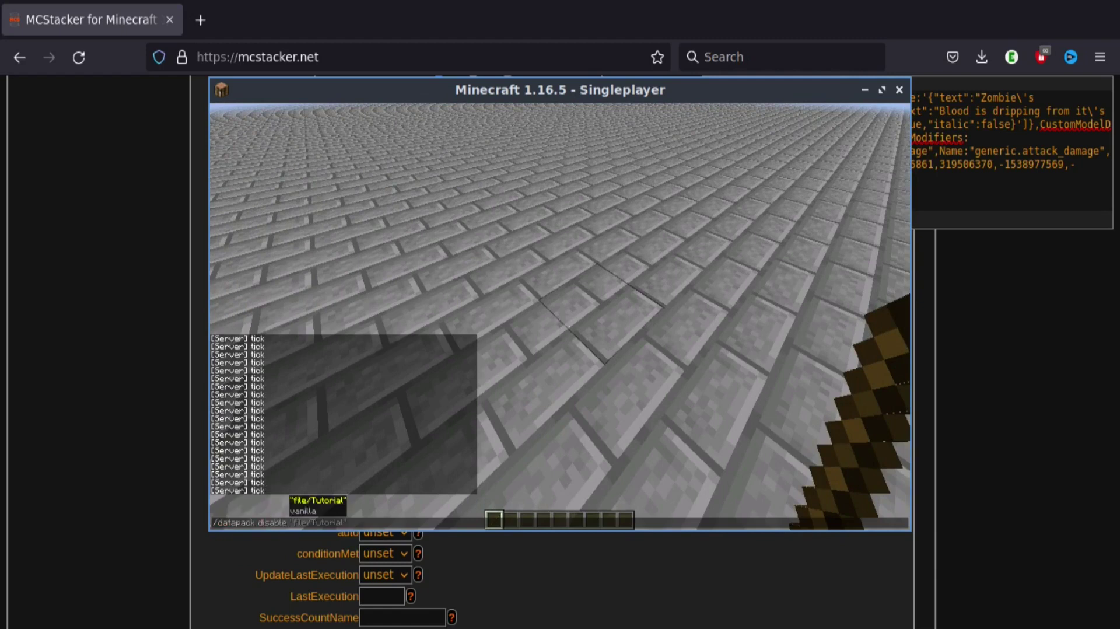
pyautogui.press('Tab')
pyautogui.press('Return')
pyautogui.press('t')
pyautogui.hotkey('ctrl', 'v')
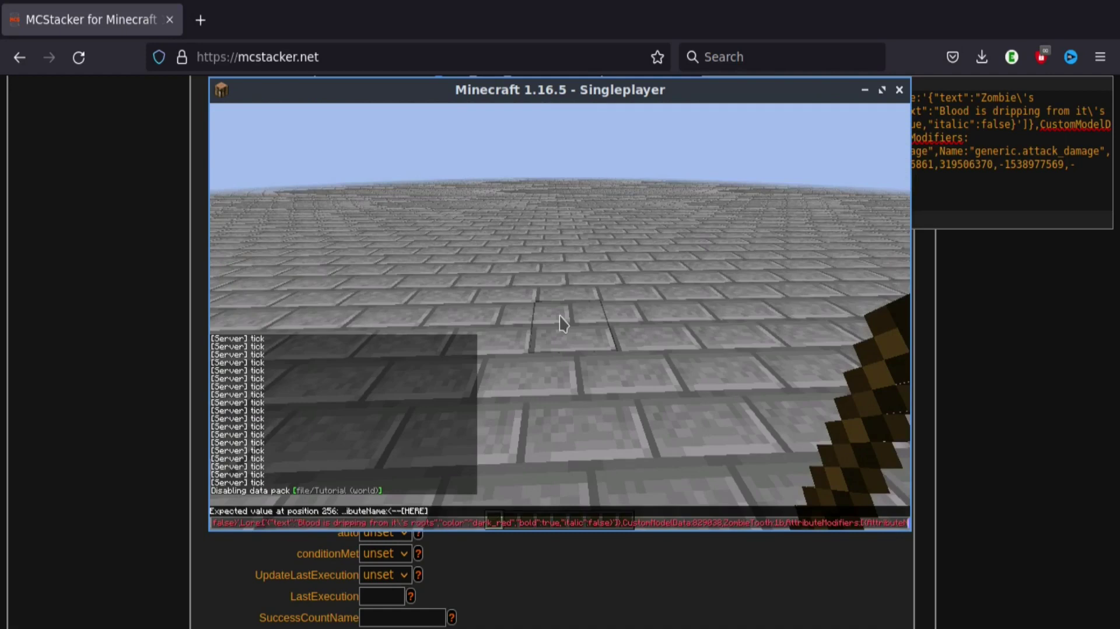
# - Discard the too-long chat command and give yourself a command block
pyautogui.press('BackSpace')
pyautogui.press('BackSpace')
pyautogui.press('BackSpace')
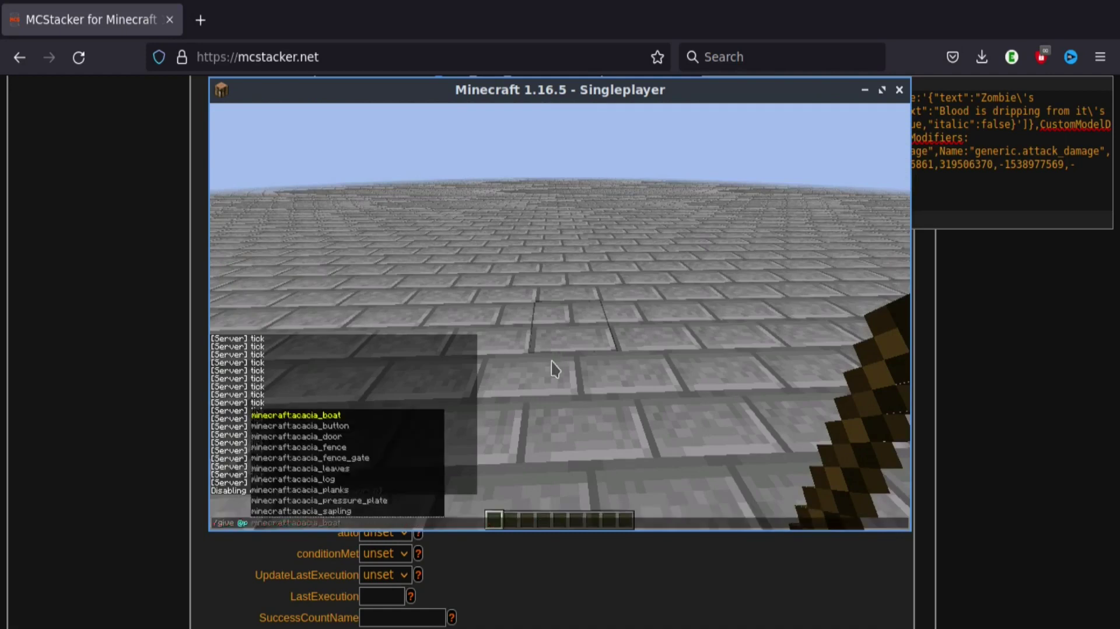
pyautogui.press('Escape')
pyautogui.write('/give')
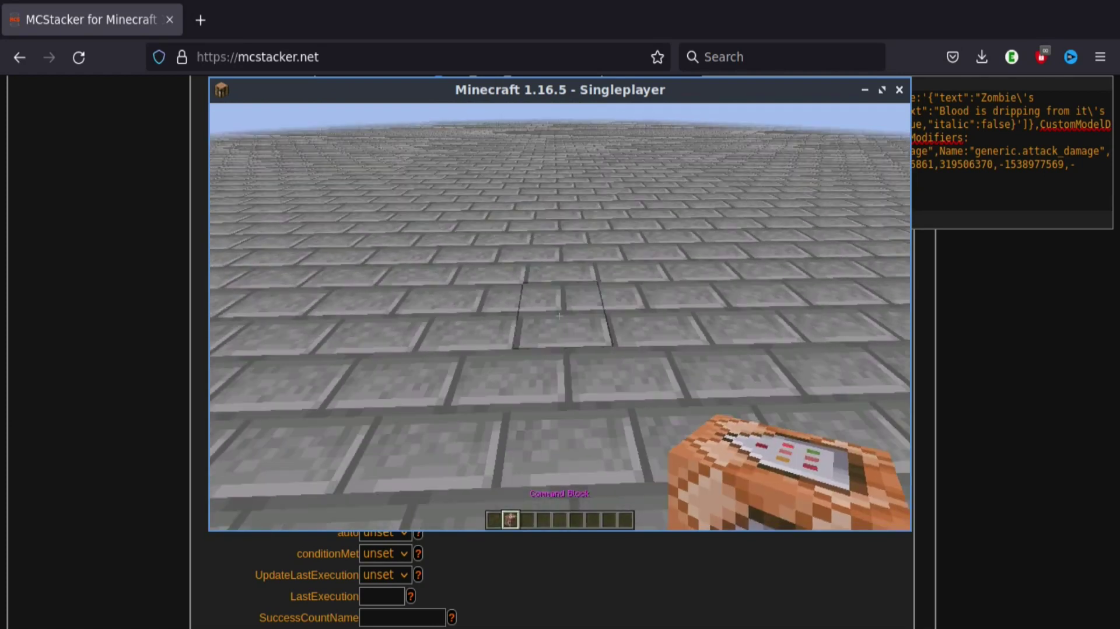
# - Place a command block, paste the /give command, set Always Active and save
pyautogui.rightClick(558, 315)
pyautogui.click(559, 315)
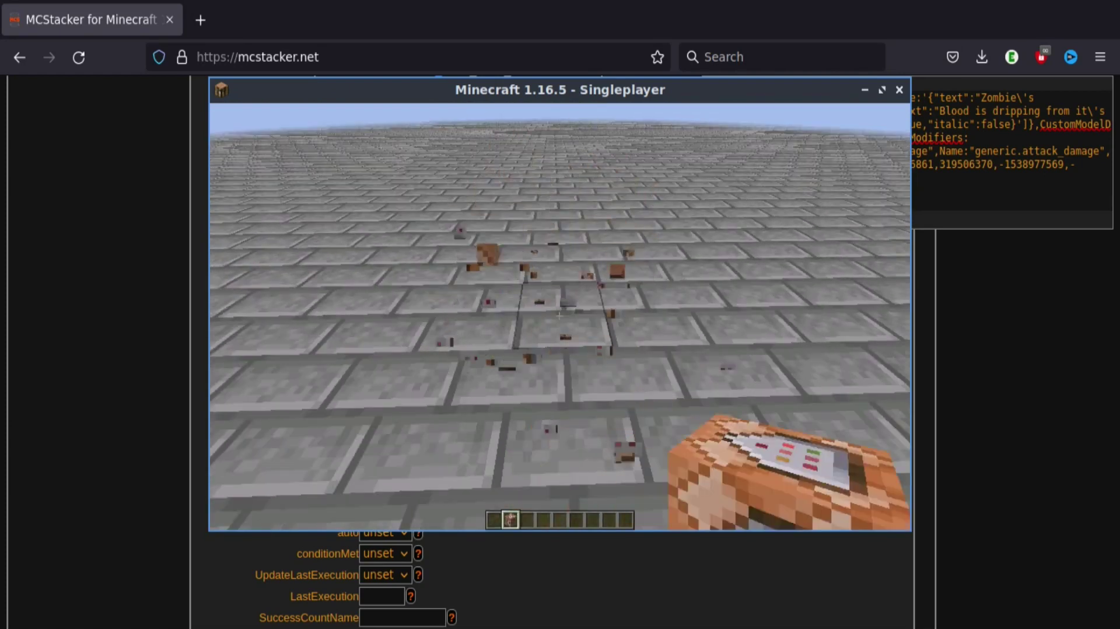
pyautogui.rightClick(559, 315)
pyautogui.rightClick(558, 315)
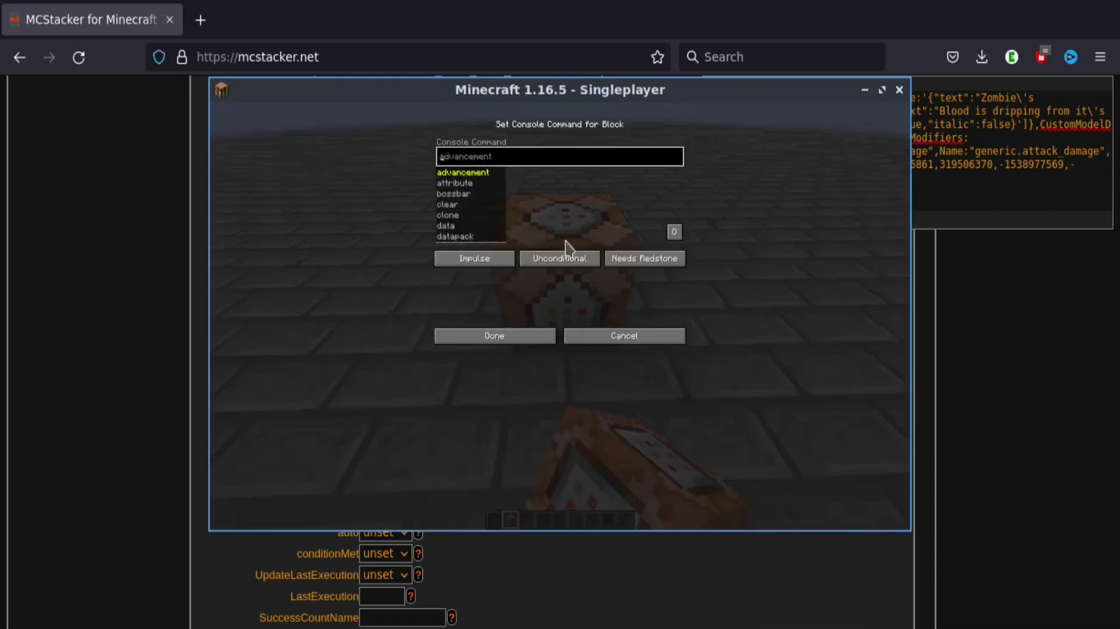
pyautogui.hotkey('ctrl', 'v')
pyautogui.click(617, 266)
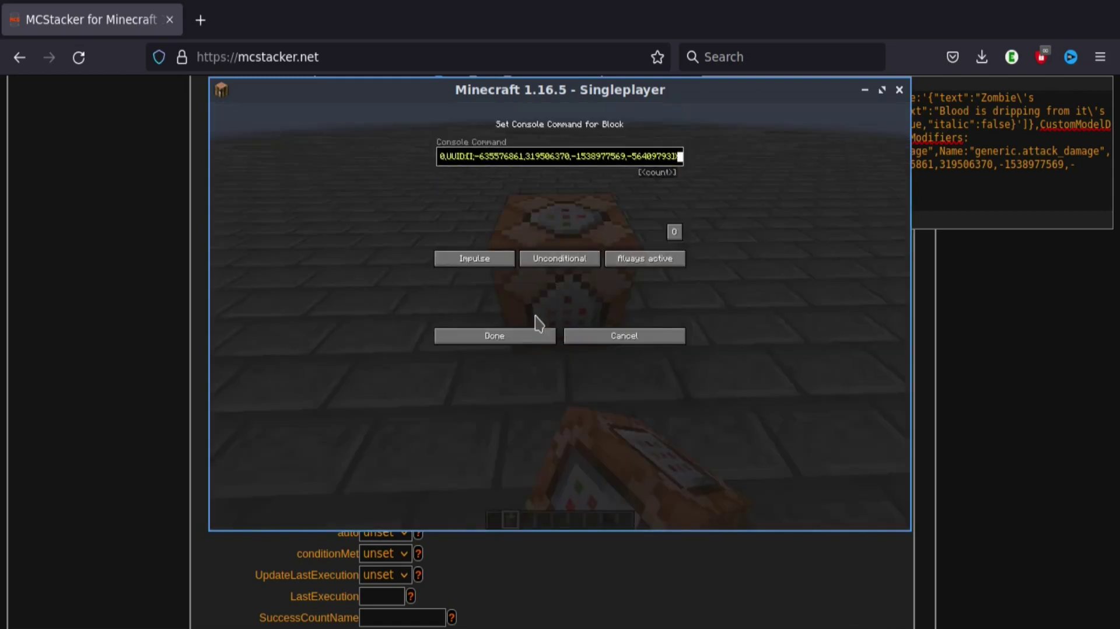
pyautogui.click(530, 335)
pyautogui.scroll(-1, 558, 315)
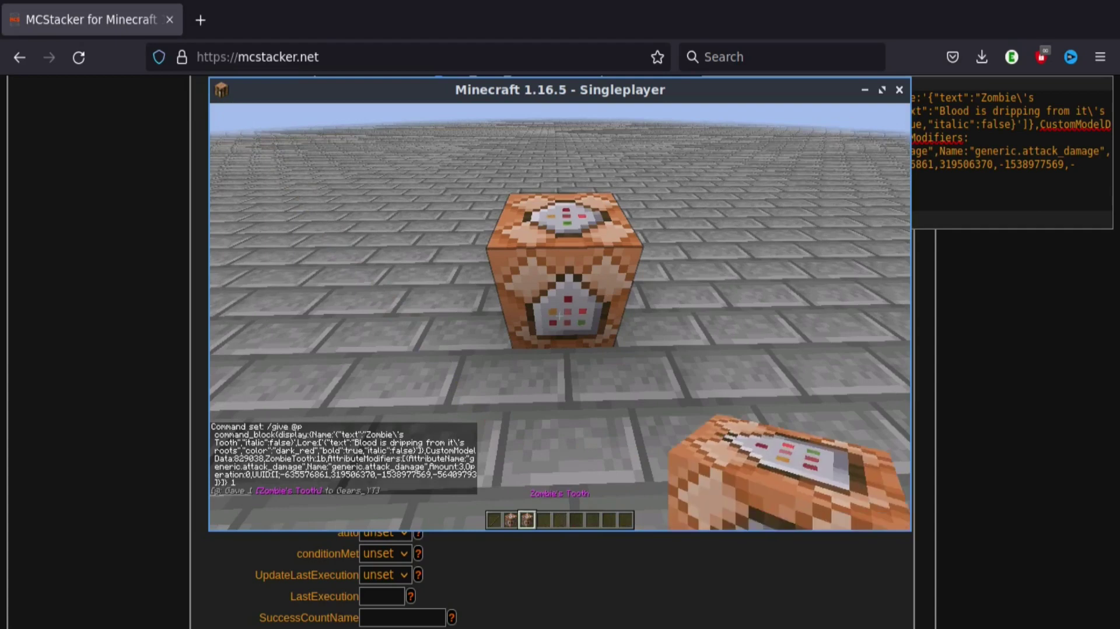
# - Inspect the Zombie's Tooth tooltip for dark red lore and +3 Attack Damage, then pause
pyautogui.press('t')
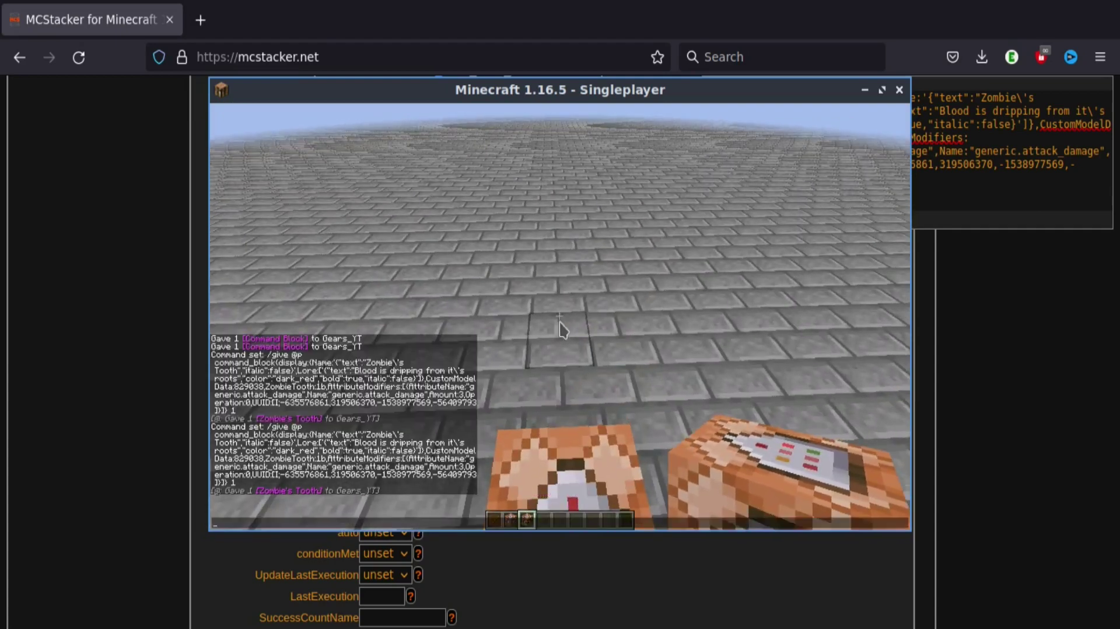
pyautogui.press('Escape')
pyautogui.press('e')
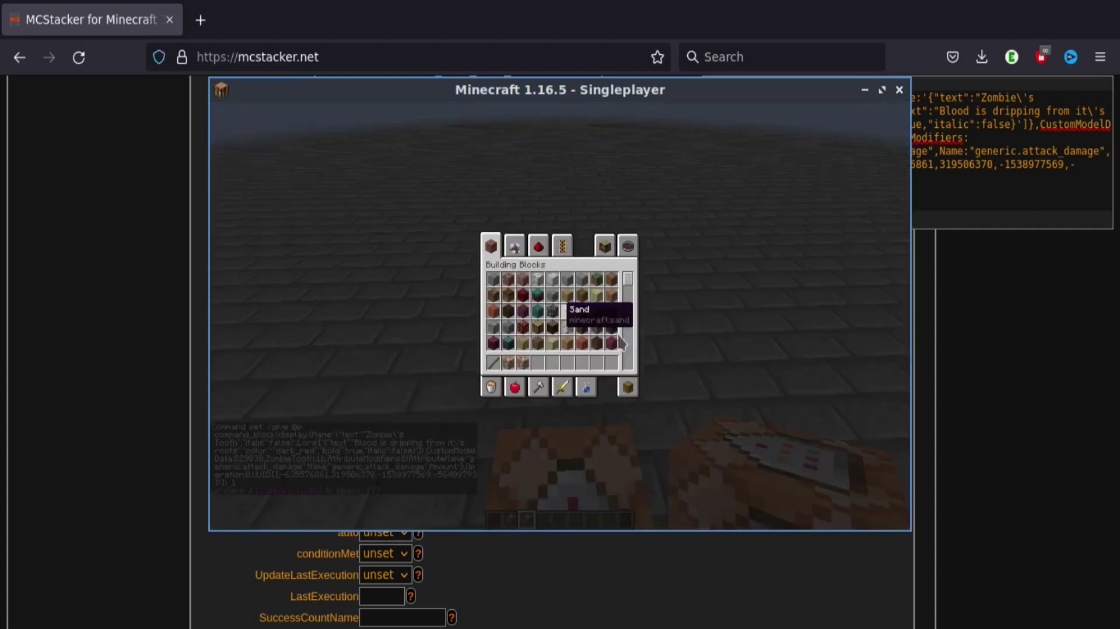
pyautogui.moveTo(525, 367)
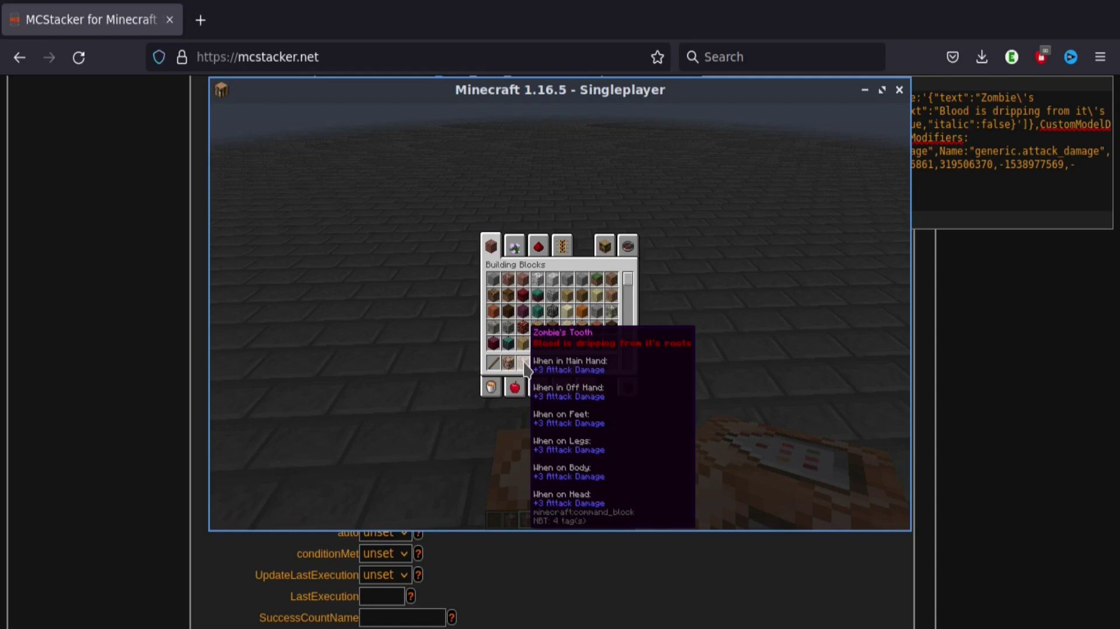
pyautogui.press('Escape')
pyautogui.press('Escape')
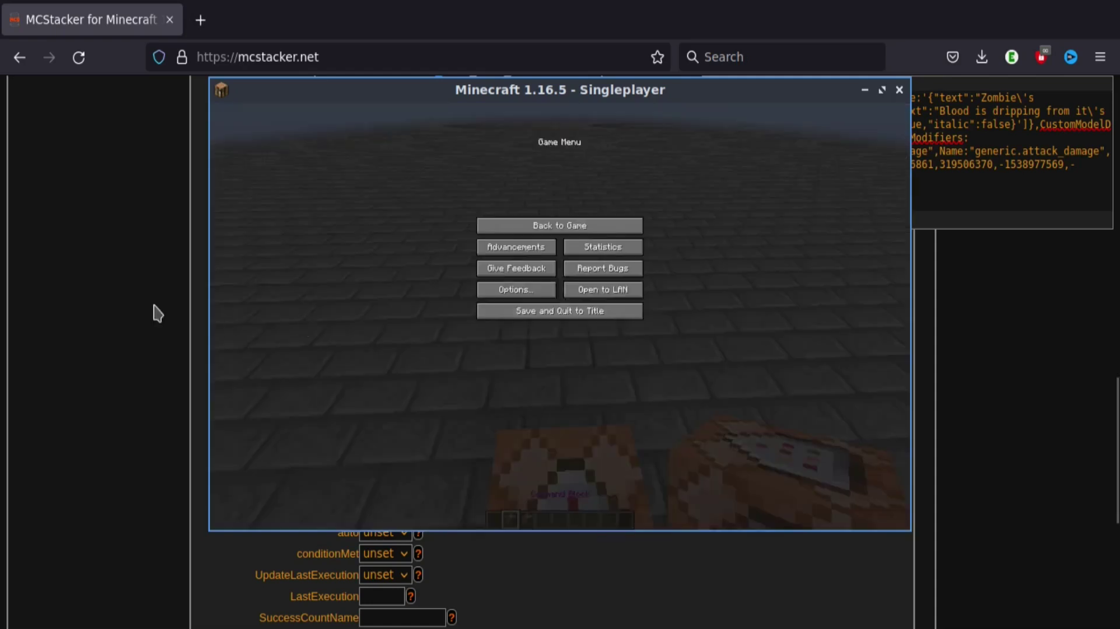
# - Back in MCStacker, change the Zombie's Tooth name colour to white
pyautogui.click(155, 314)
pyautogui.scroll(3, 195, 308)
pyautogui.scroll(6, 194, 307)
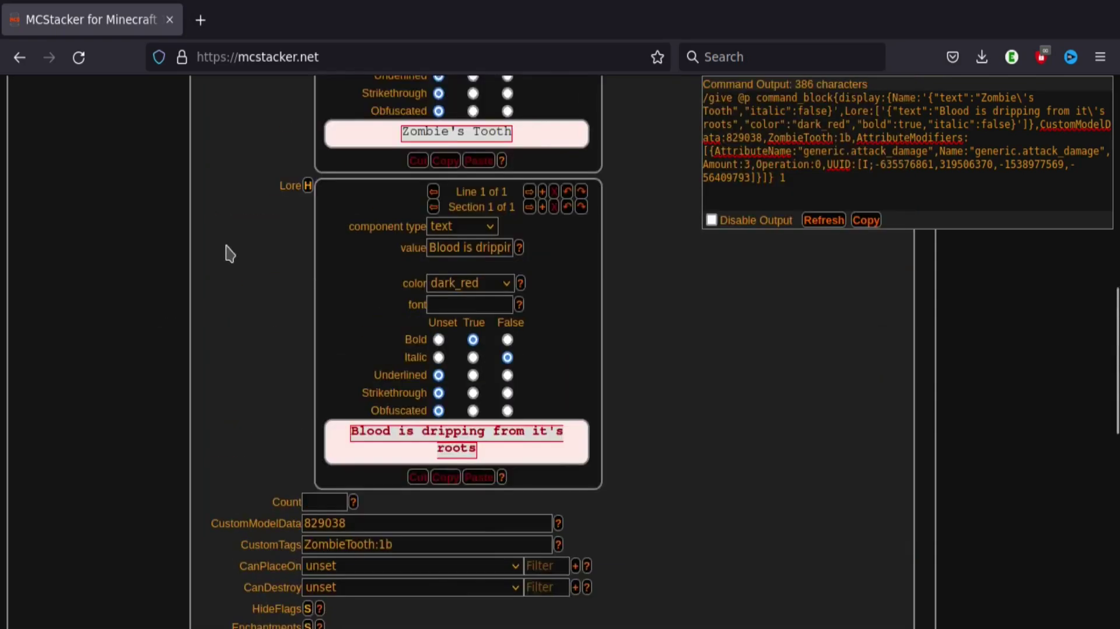
pyautogui.click(460, 186)
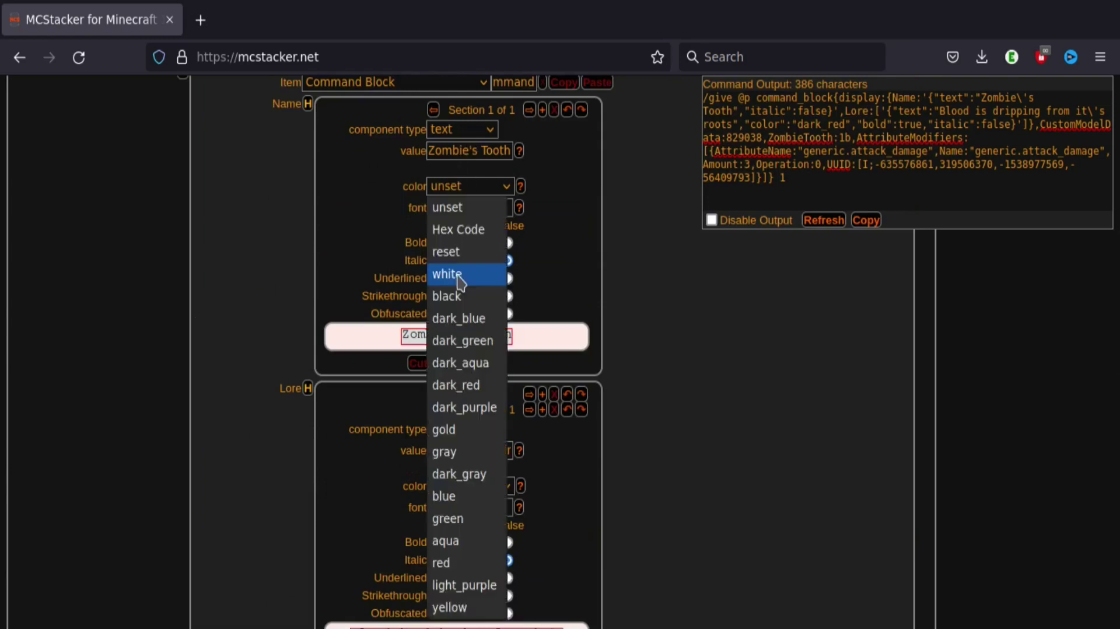
pyautogui.click(449, 276)
pyautogui.scroll(-15, 244, 257)
pyautogui.scroll(5, 243, 257)
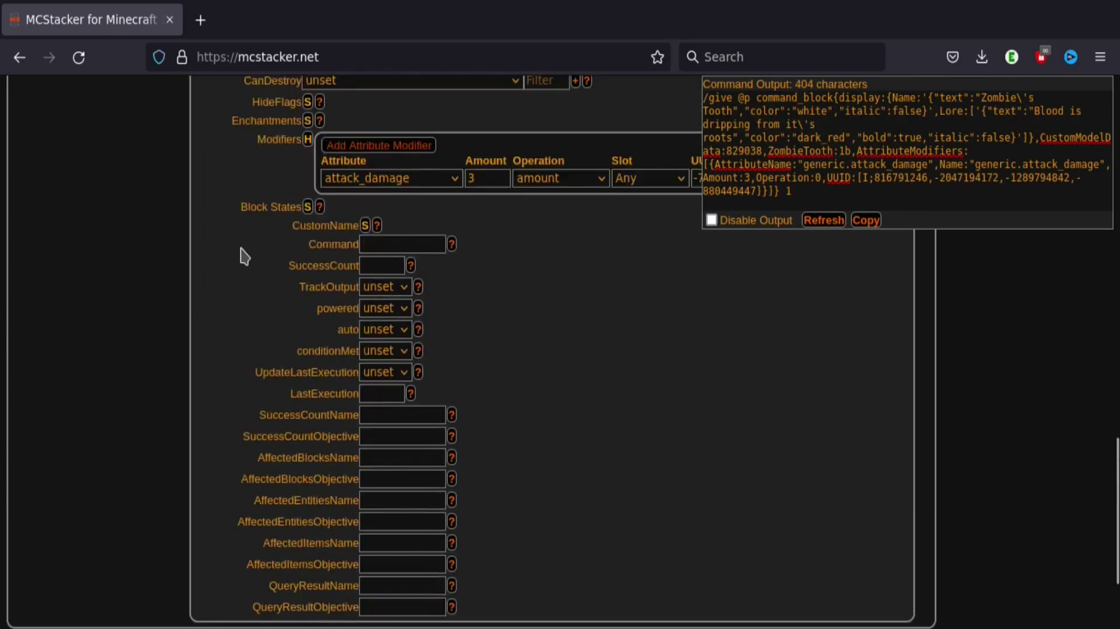
# - Limit the +3 attack damage modifier to the mainhand slot and select the 422-character command
pyautogui.click(646, 388)
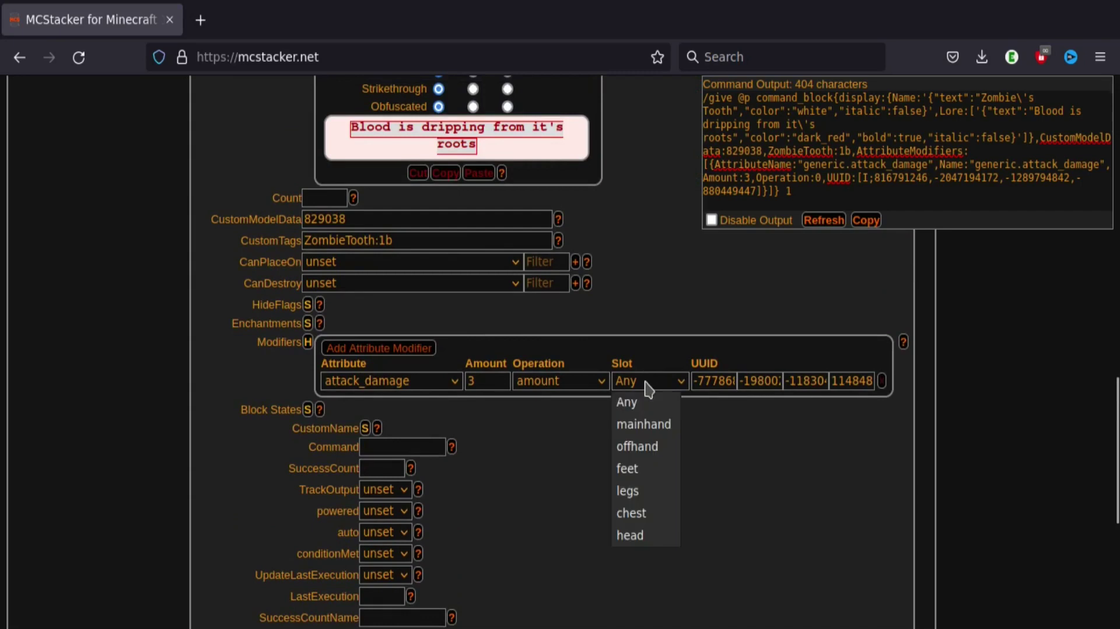
pyautogui.press('Escape')
pyautogui.click(644, 428)
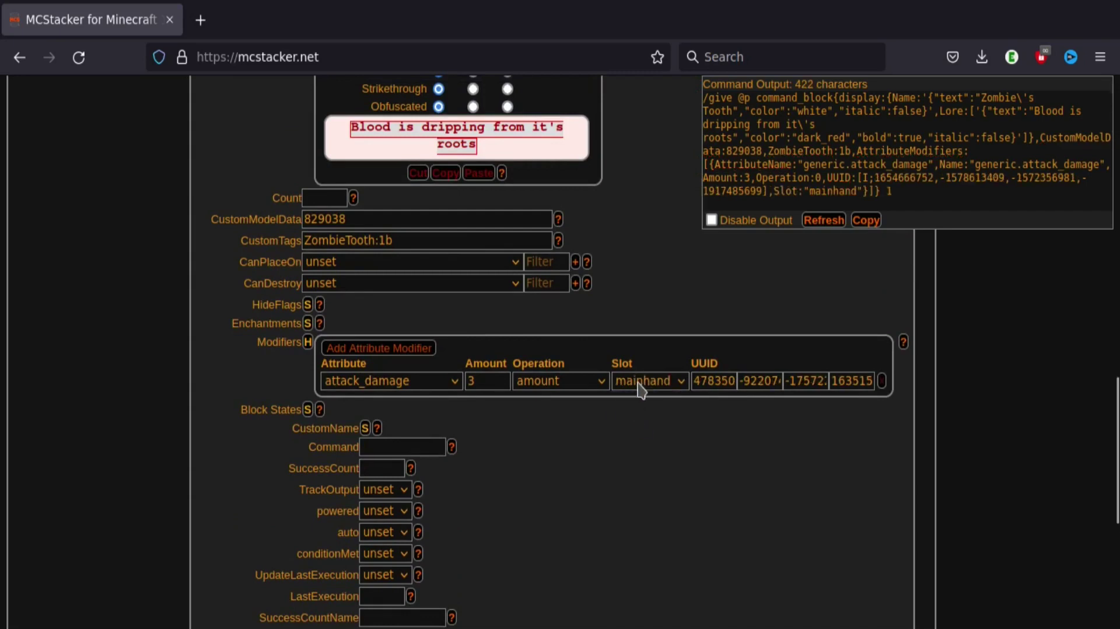
pyautogui.moveTo(893, 191); pyautogui.dragTo(694, 86)
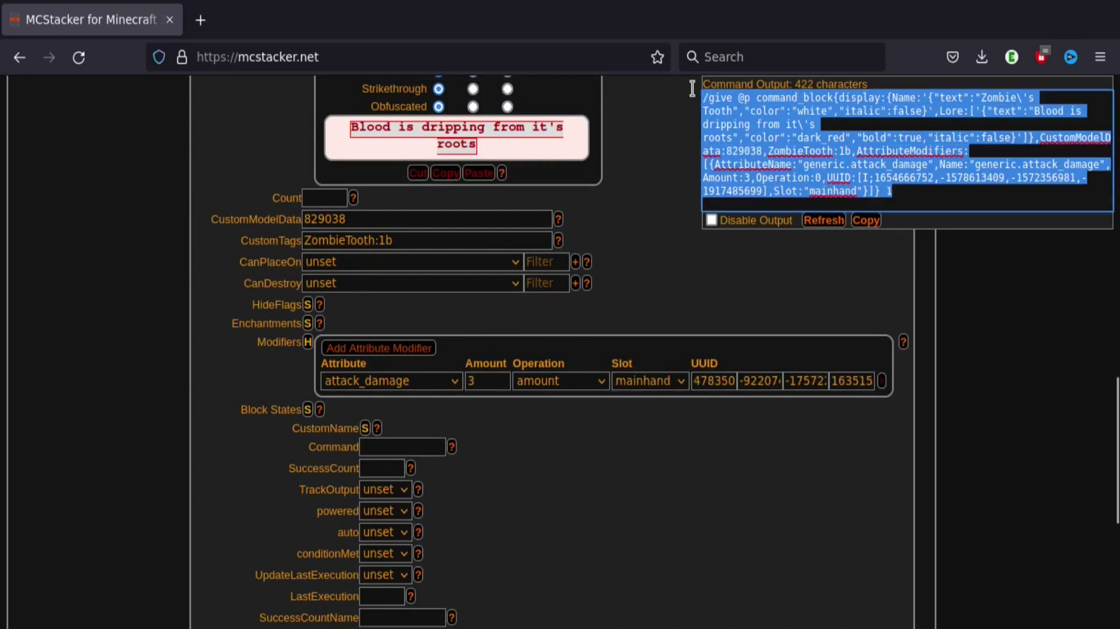
# - Replace the command block's command with the updated give command and save it
pyautogui.click(772, 621)
pyautogui.press('Escape')
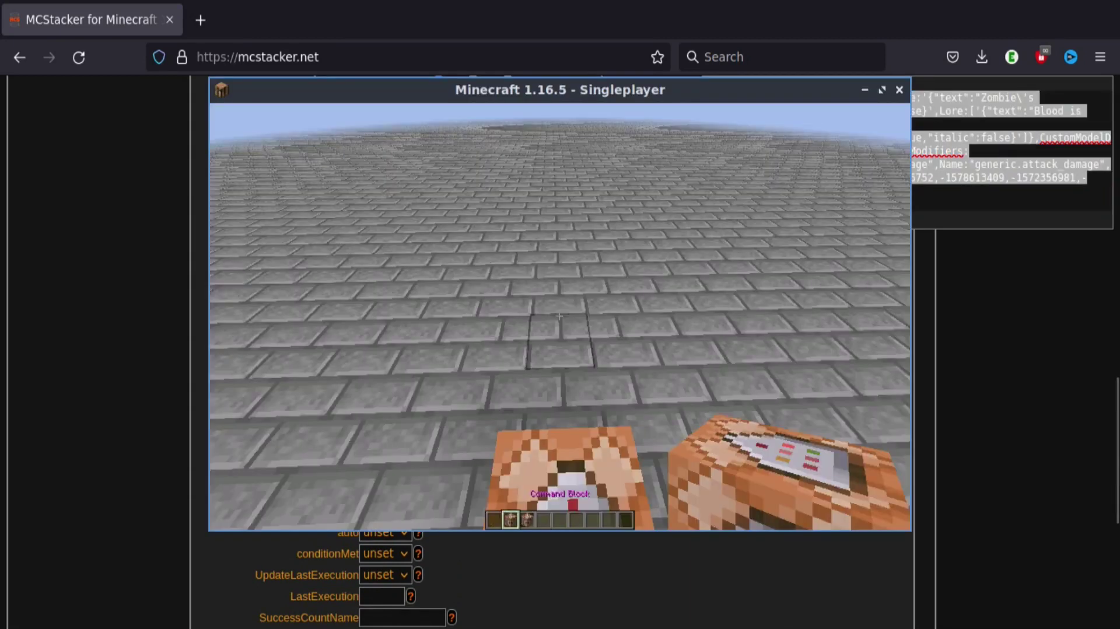
pyautogui.rightClick(560, 315)
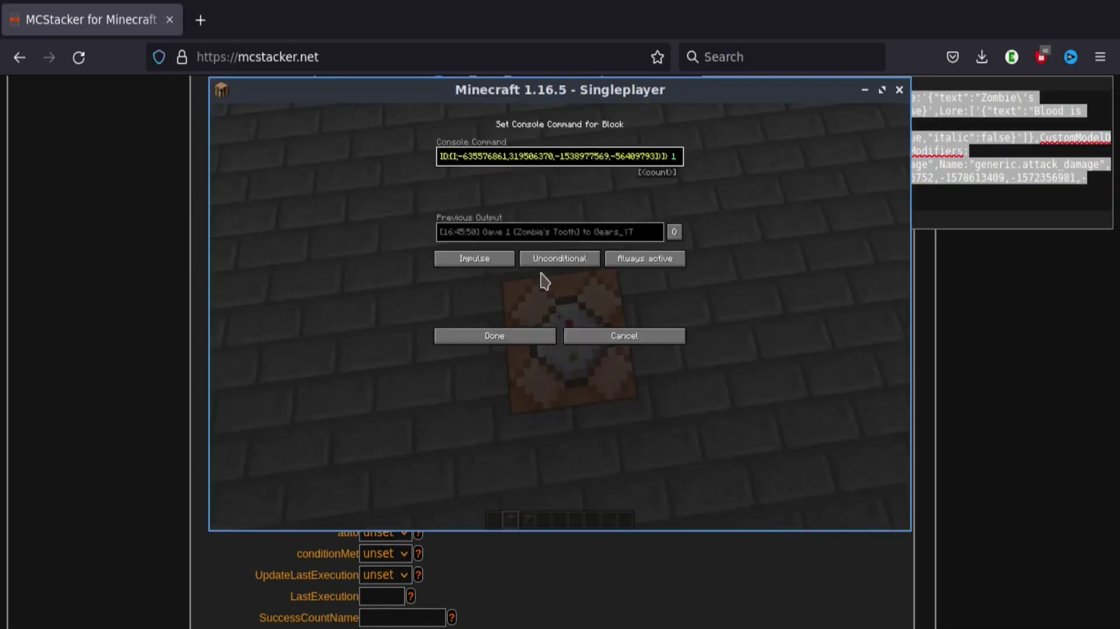
pyautogui.hotkey('ctrl', 'a')
pyautogui.hotkey('ctrl', 'v')
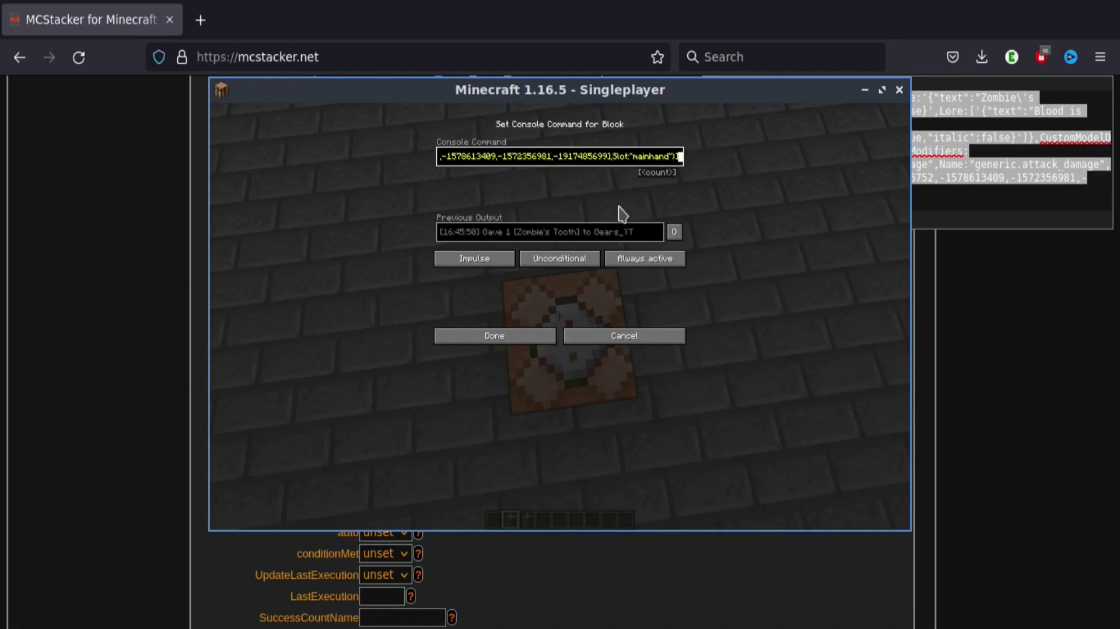
pyautogui.click(631, 269)
pyautogui.click(530, 334)
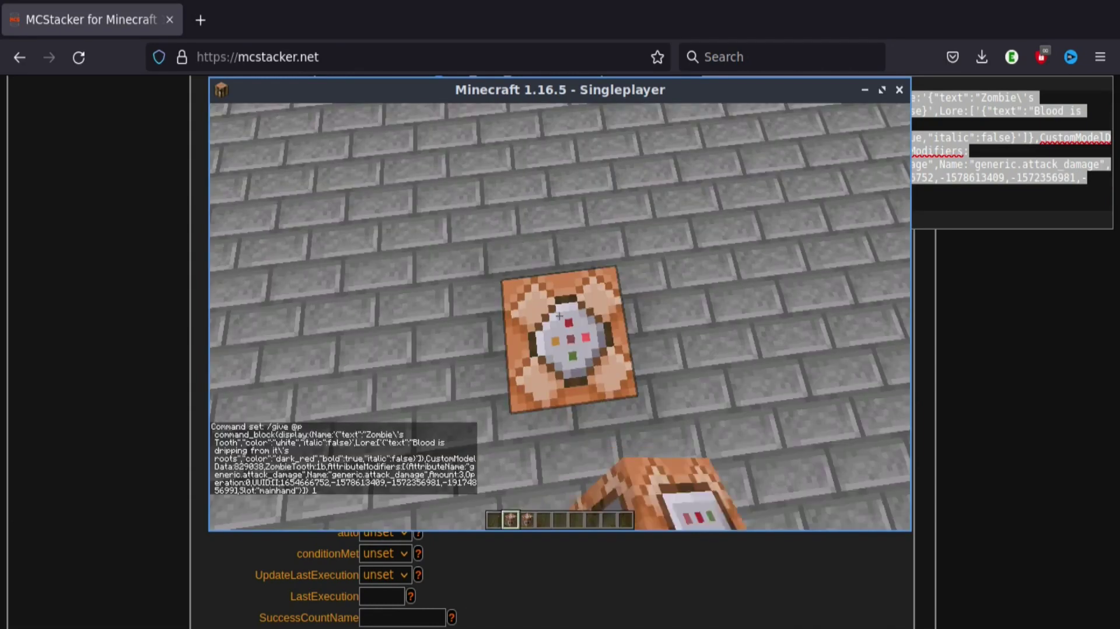
# - Set the command block back to Always Active, then check the new tooth's mainhand +3 Attack Damage tooltip
pyautogui.rightClick(560, 315)
pyautogui.click(629, 269)
pyautogui.click(520, 337)
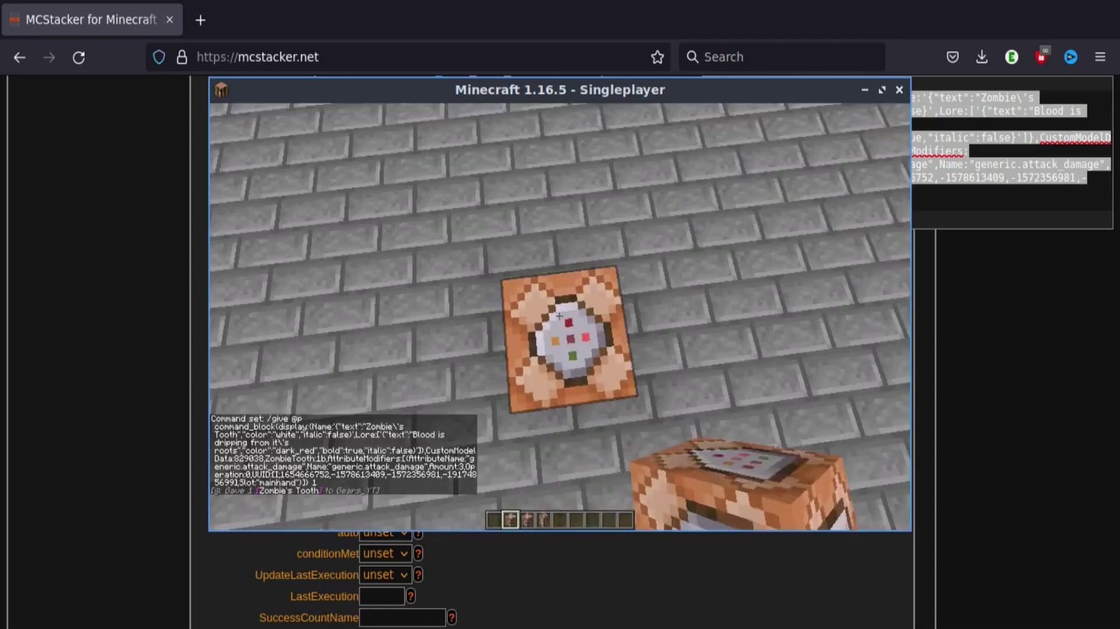
pyautogui.press('e')
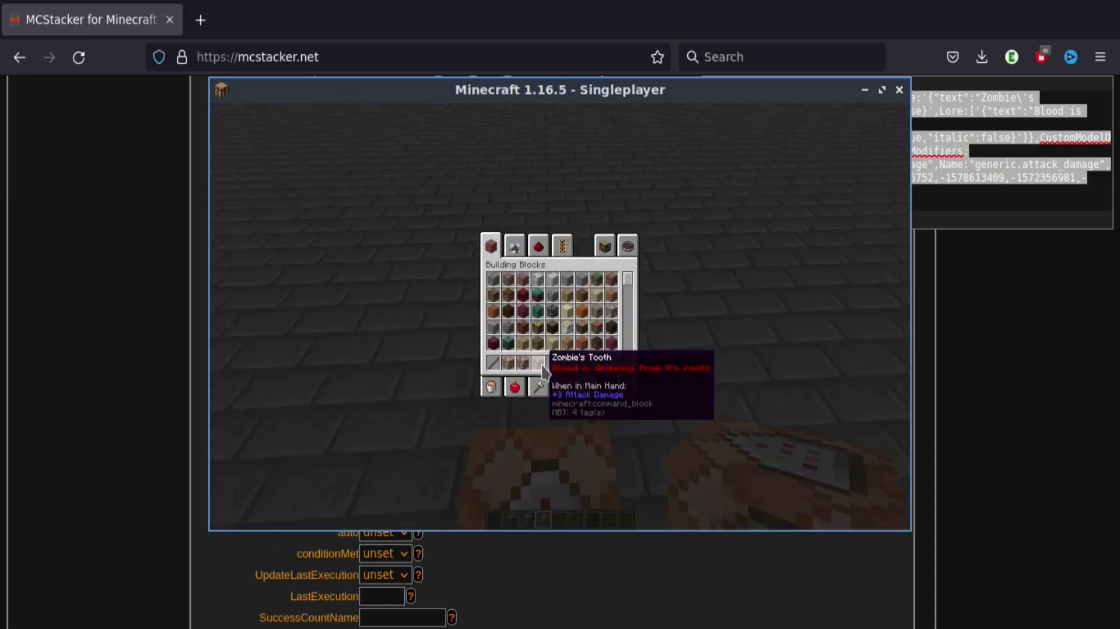
pyautogui.press('e')
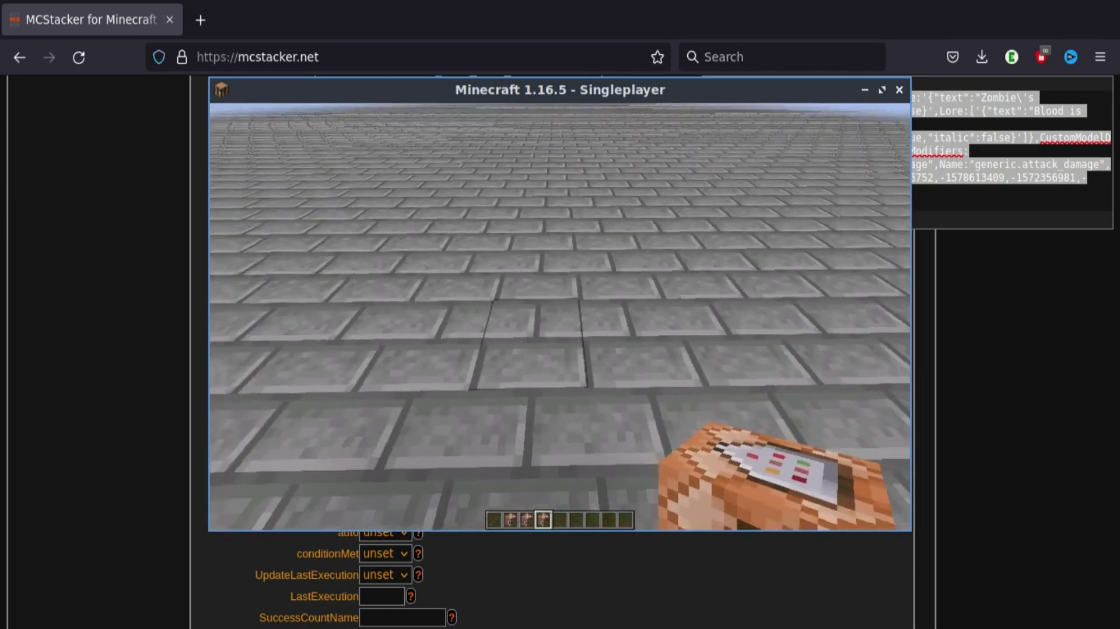
# - Right-click the stone floor while holding the Zombie's Tooth to place it
pyautogui.rightClick(560, 317)
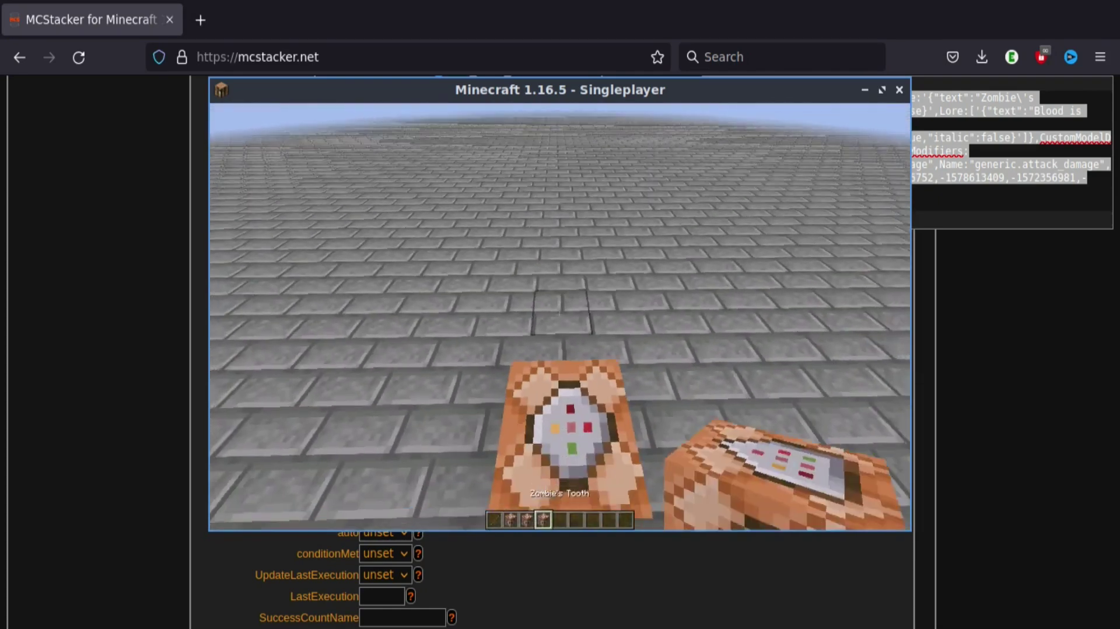